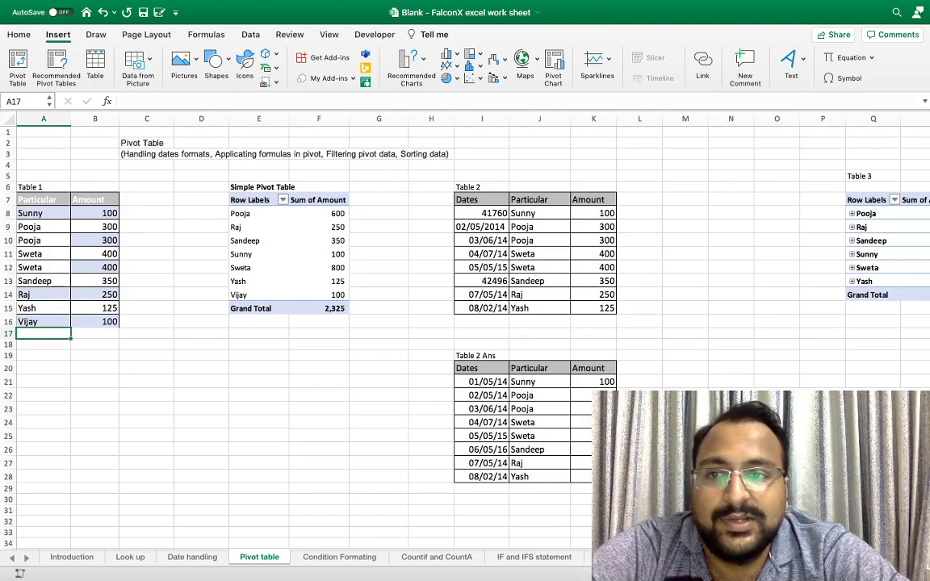
Select Table 1's Particular and Amount data range A7:B16.
drag(48, 199, 90, 323)
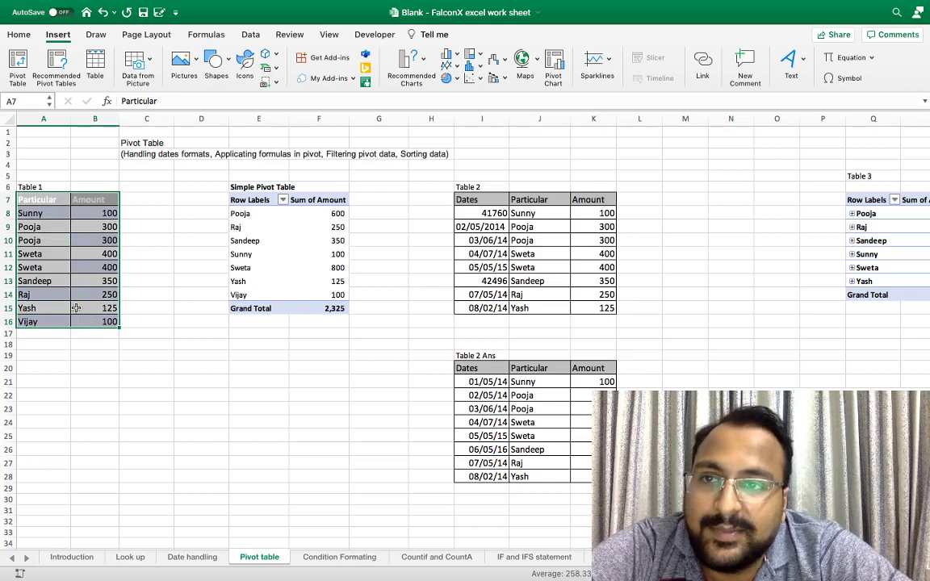
click(90, 268)
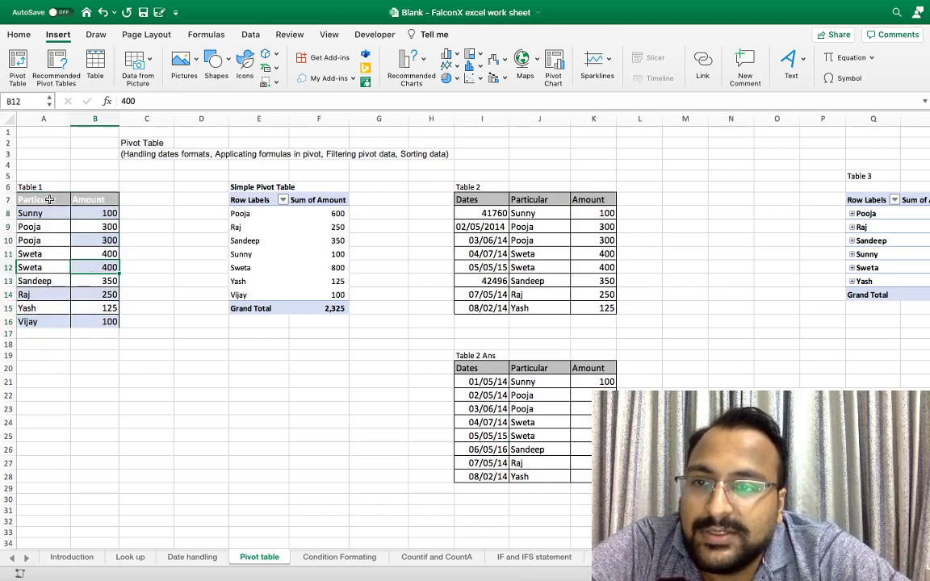
drag(49, 199, 91, 323)
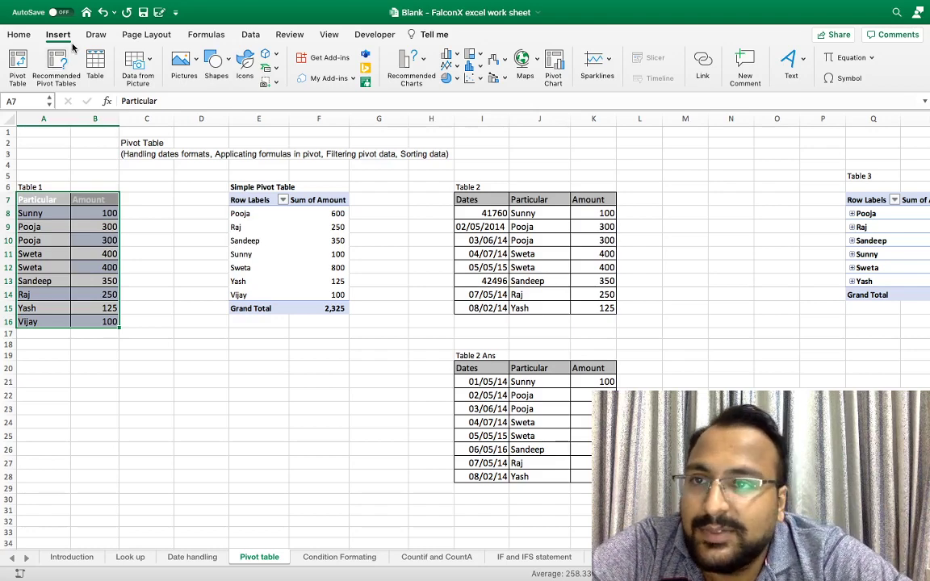
Create a pivot table at C21 with Particular as rows and Sum of Amount.
click(19, 60)
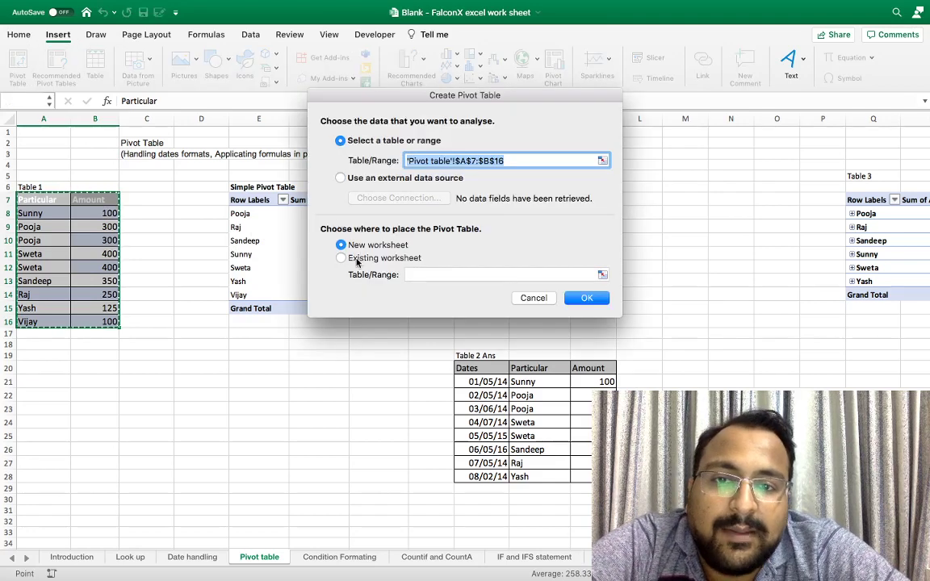
click(341, 259)
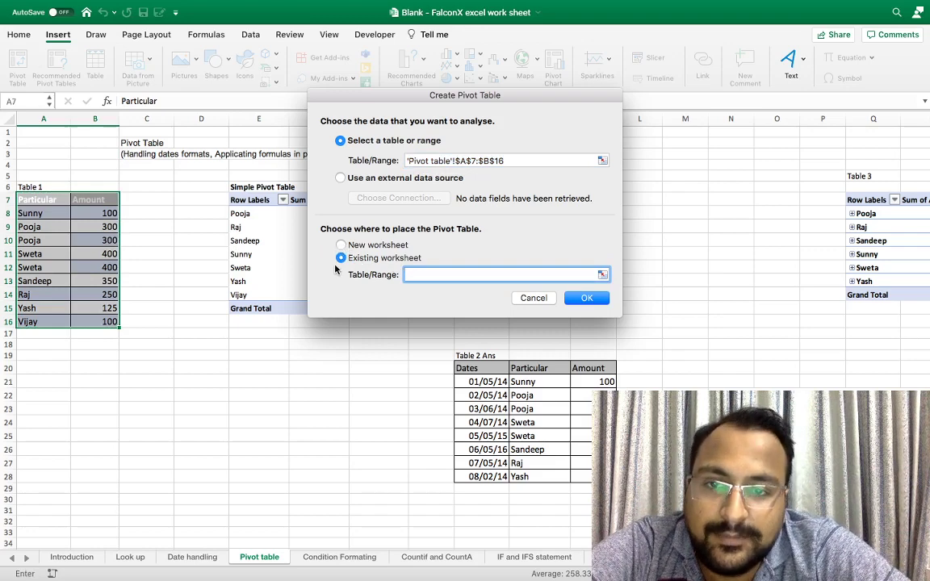
click(157, 381)
click(587, 298)
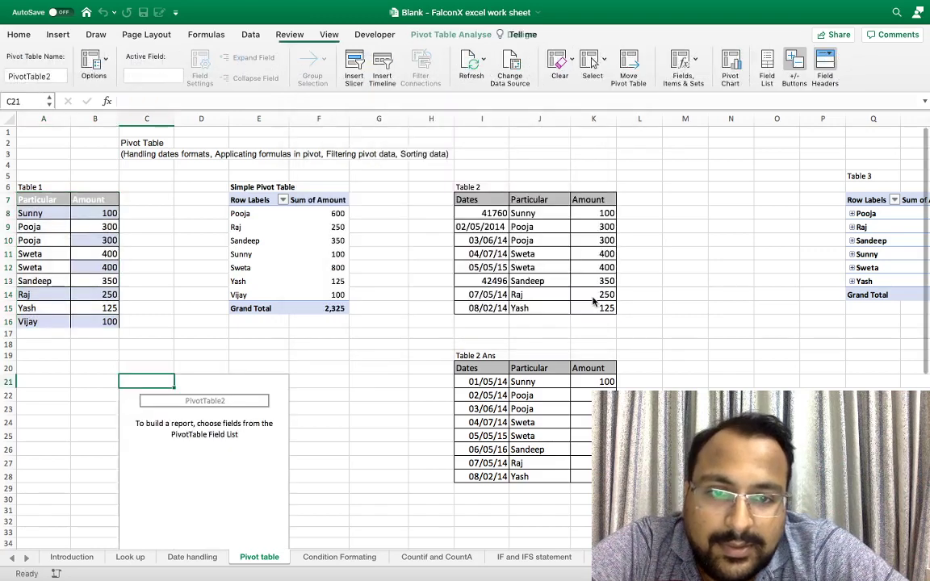
click(773, 173)
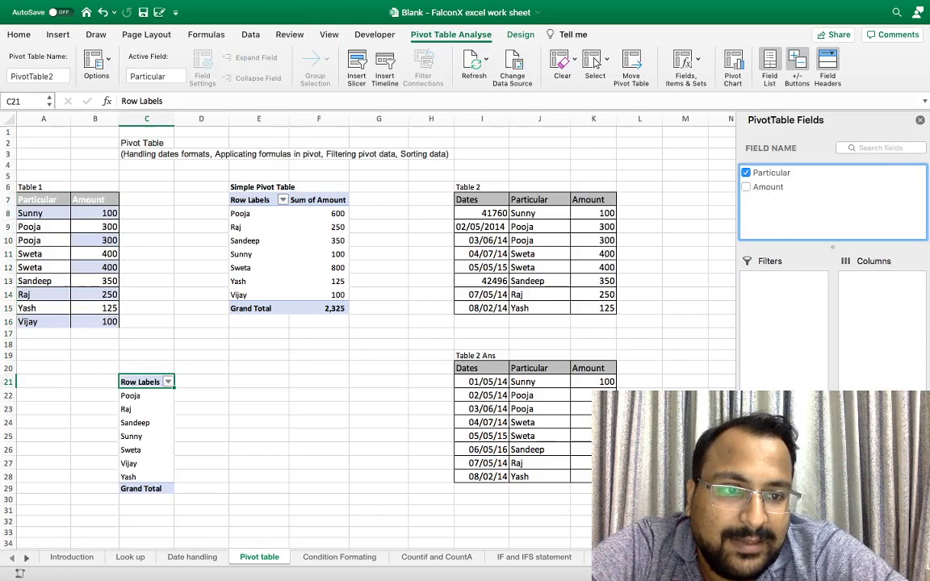
click(767, 189)
Check the two Pooja entries of 300, then select the Vijay row of Table 1.
drag(29, 227, 30, 240)
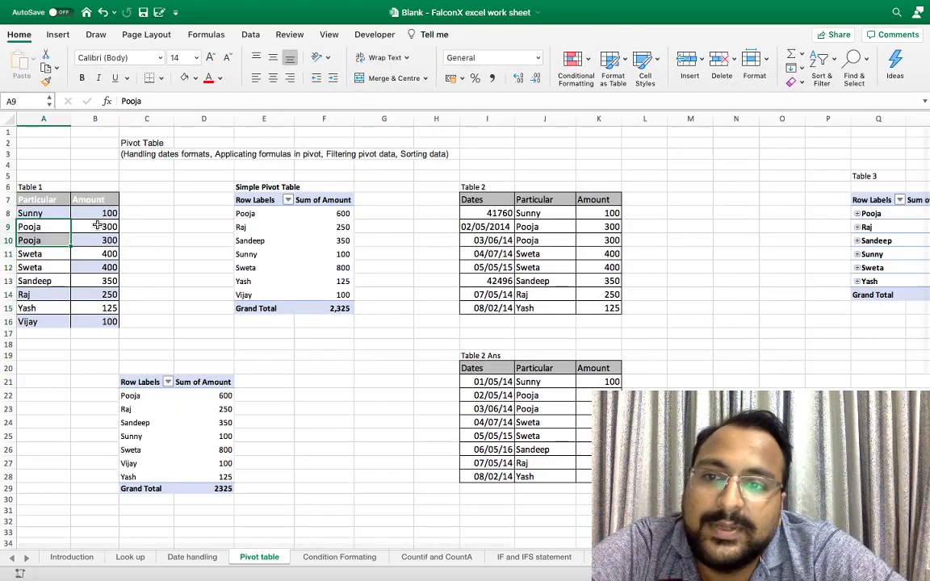
drag(96, 226, 98, 235)
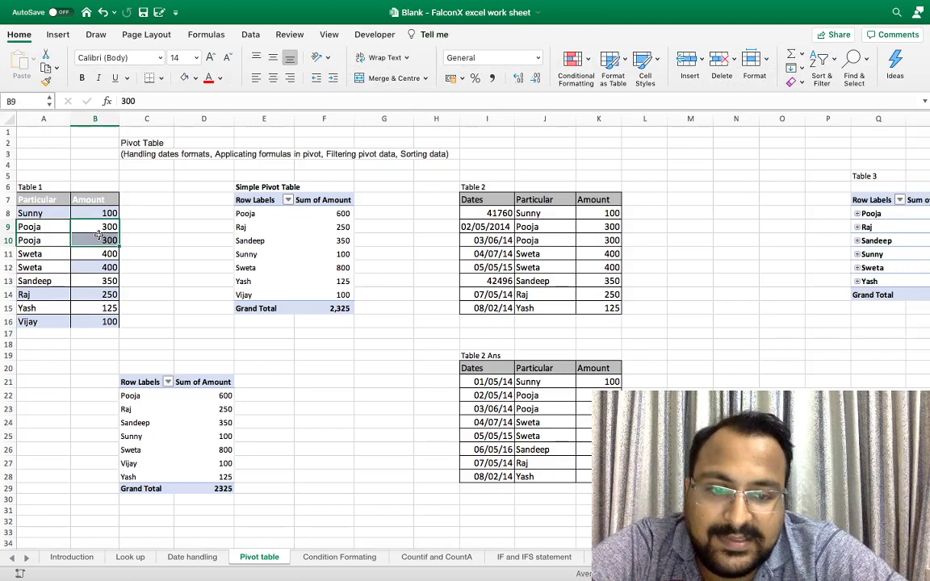
click(216, 396)
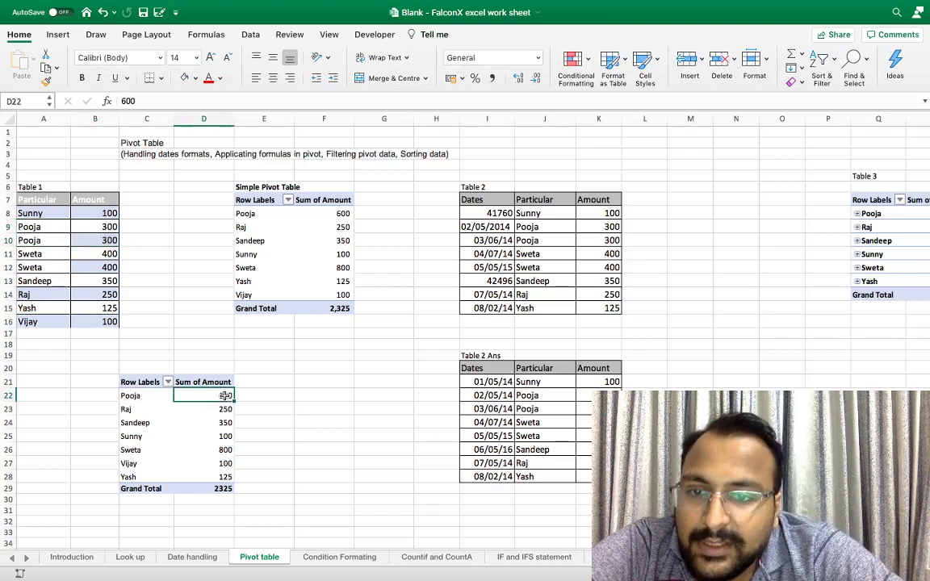
click(29, 333)
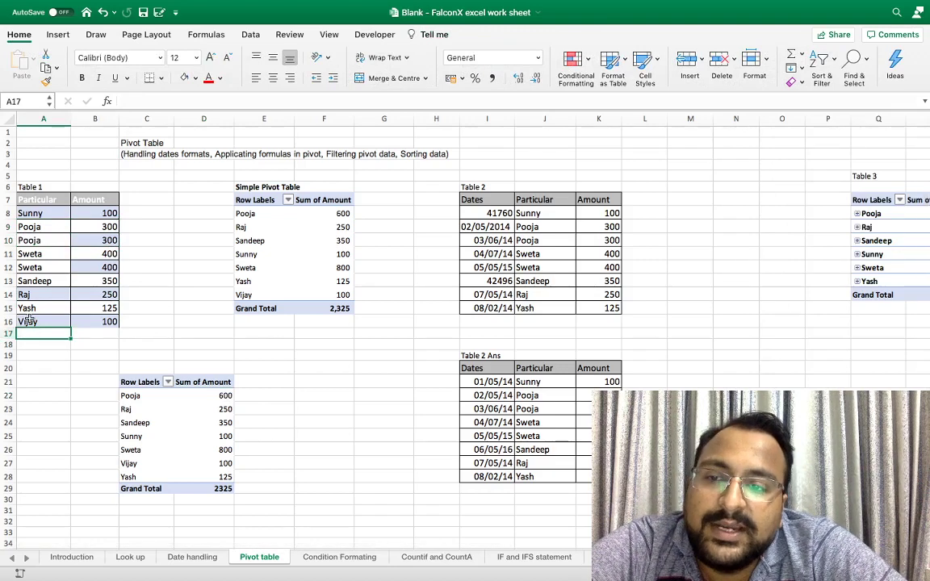
drag(26, 321, 81, 323)
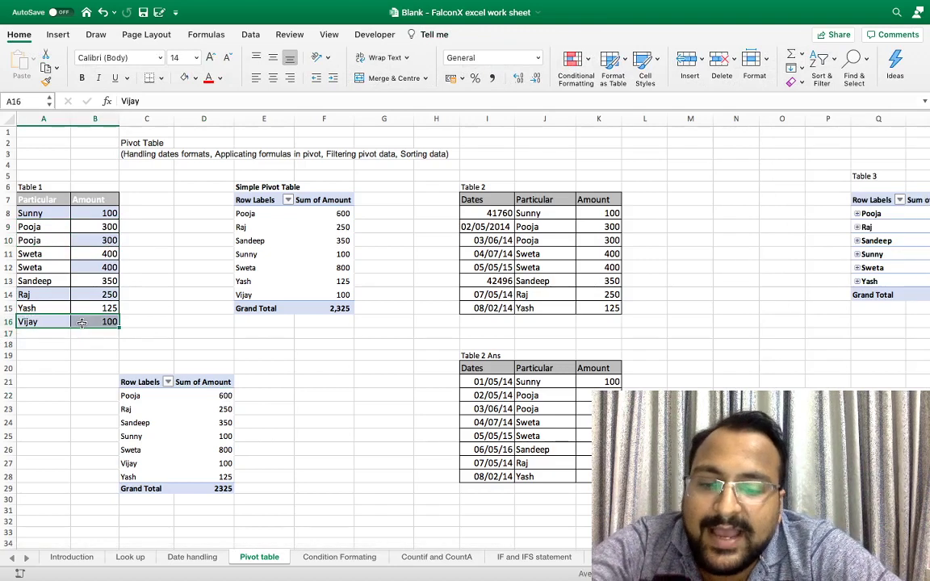
Duplicate the Vijay row into row 17 as 'Vijay 1' with amount 300.
key(super+c)
key(Down)
key(Return)
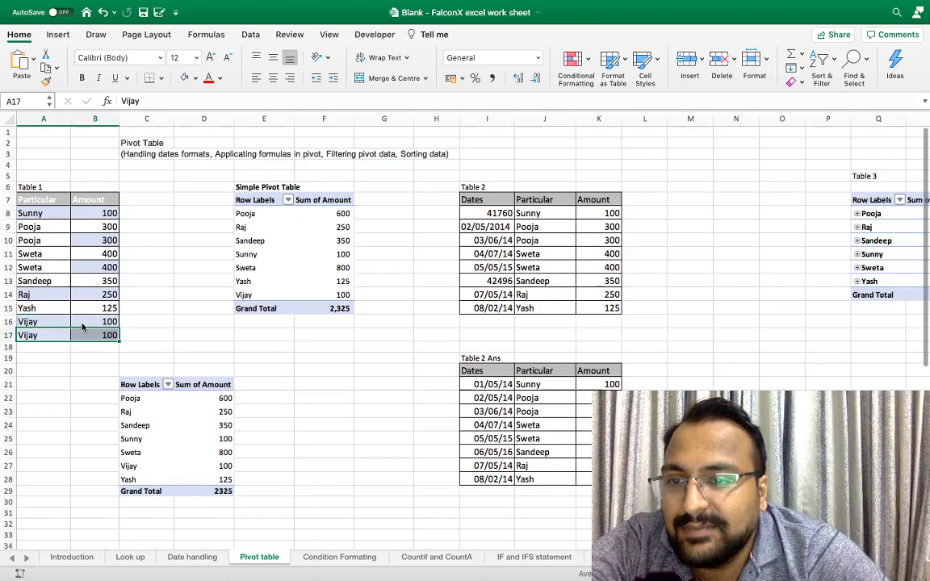
click(150, 102)
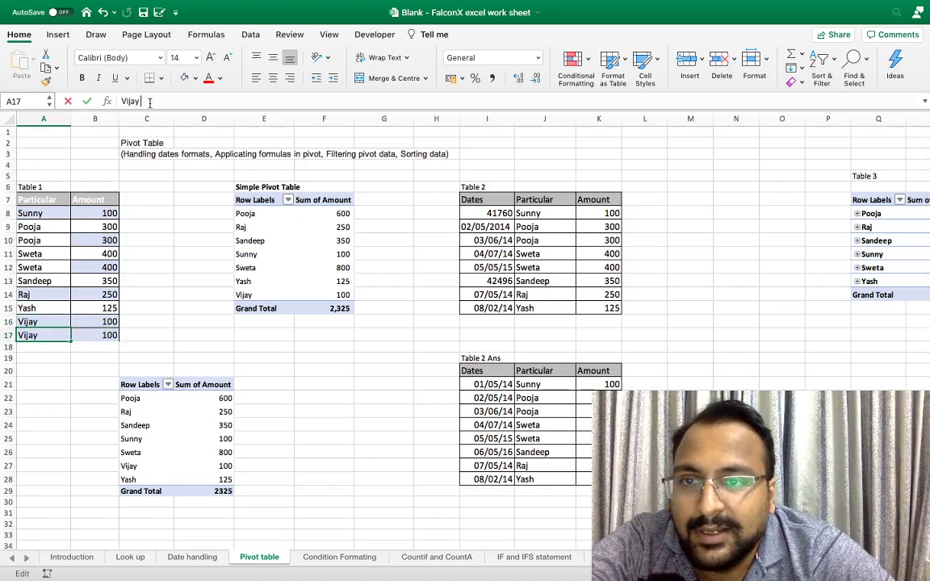
text(1)
key(Return)
key(Up)
key(Right)
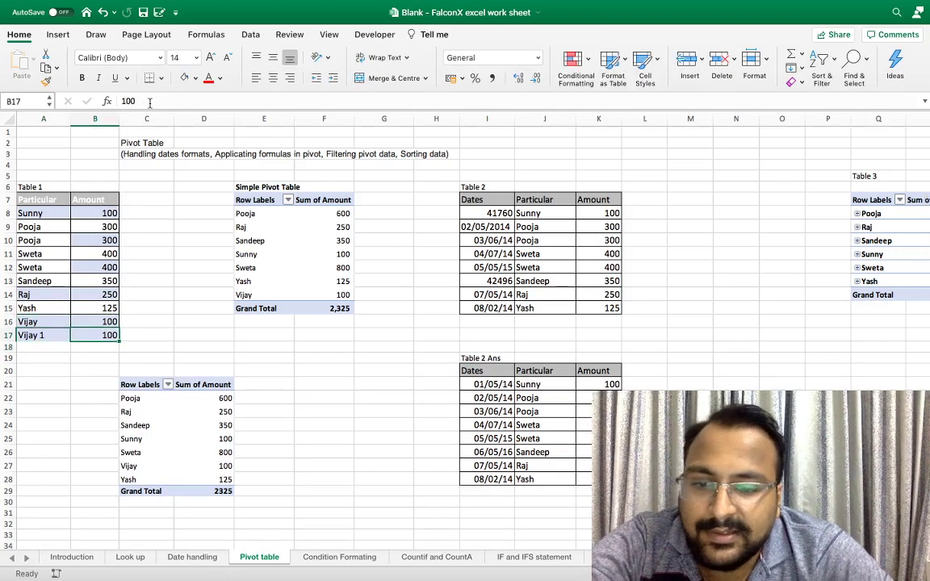
text(300)
key(Return)
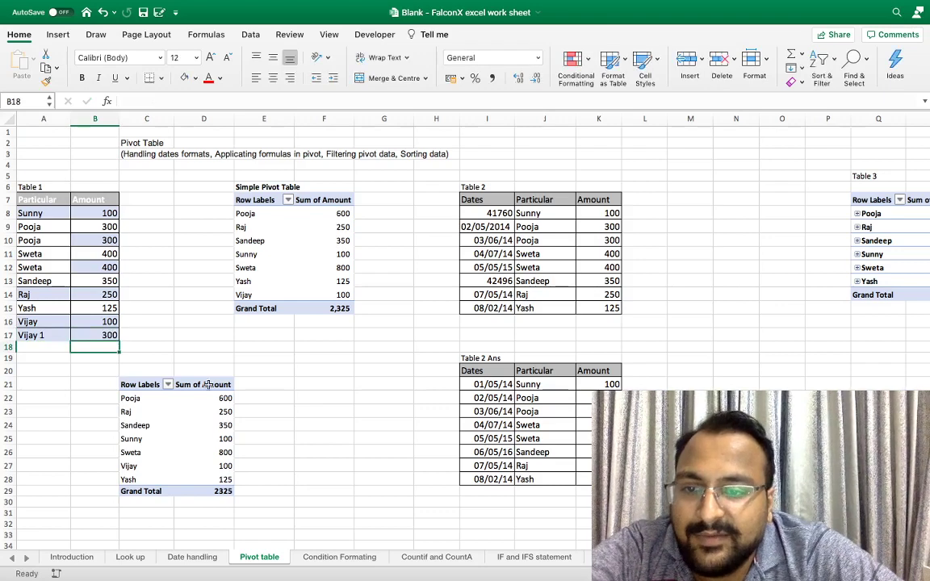
Refresh the C21 pivot and extend its data source to A7:B17.
right_click(166, 410)
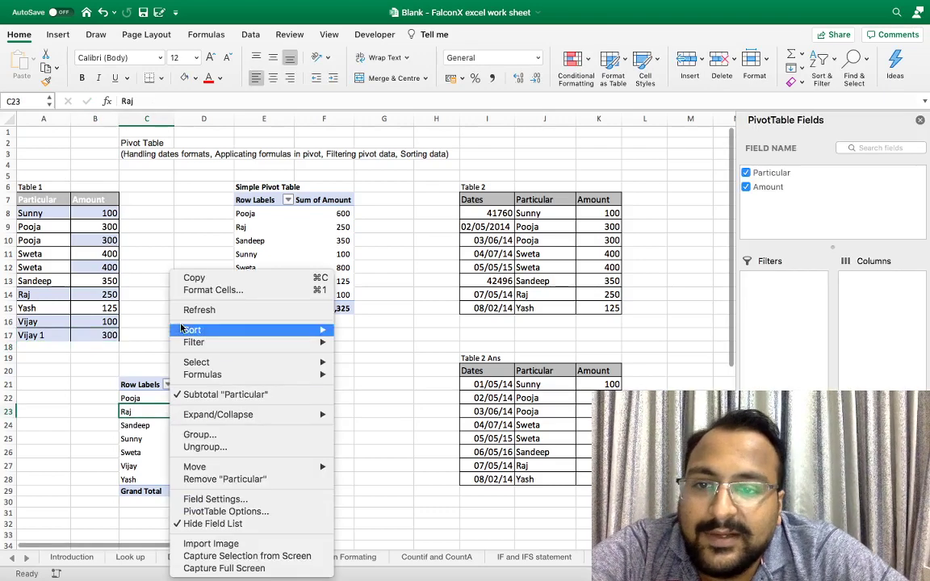
click(187, 310)
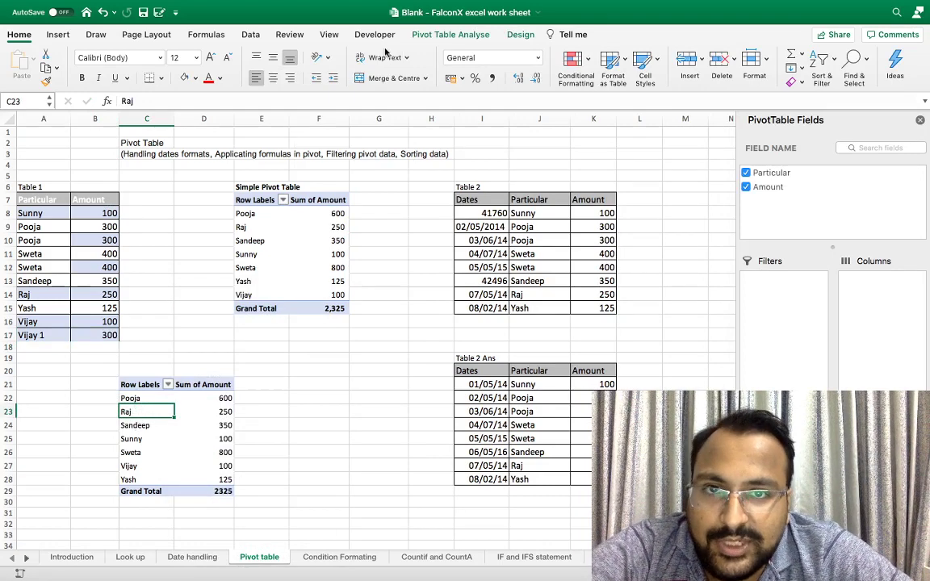
click(449, 35)
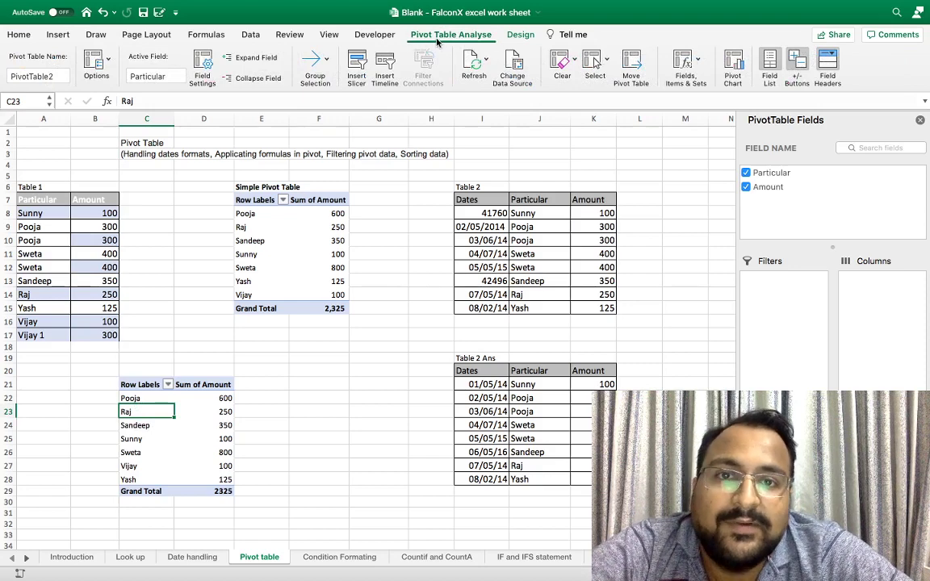
click(508, 66)
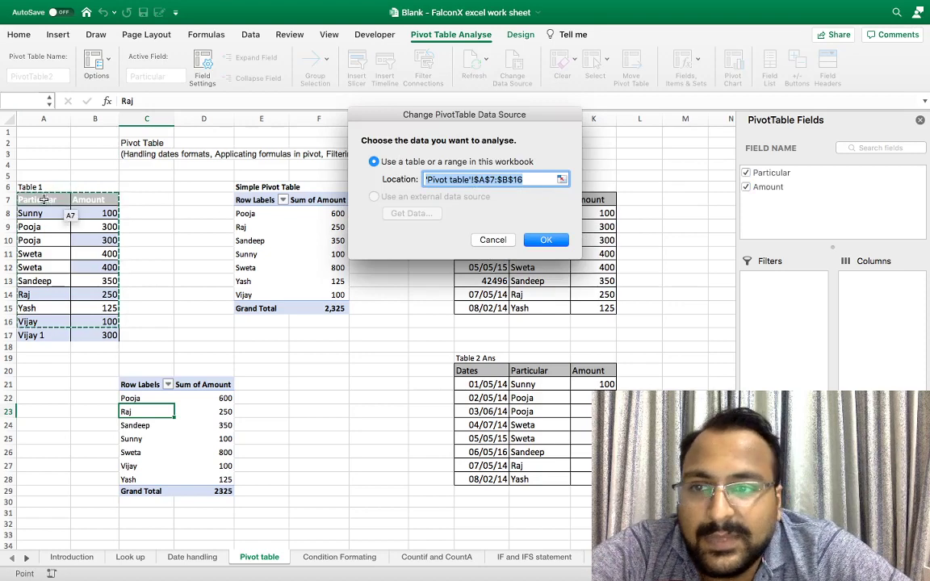
drag(36, 199, 81, 336)
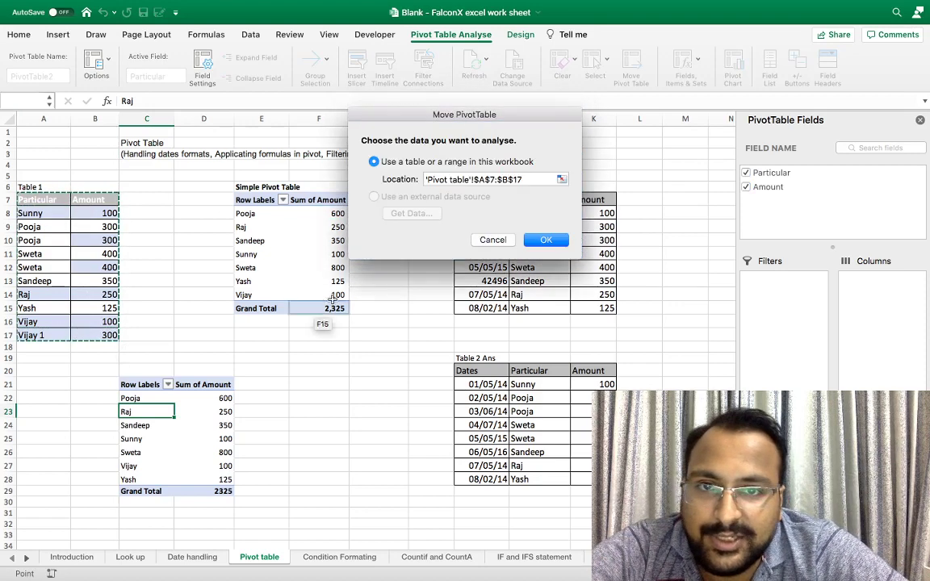
click(546, 240)
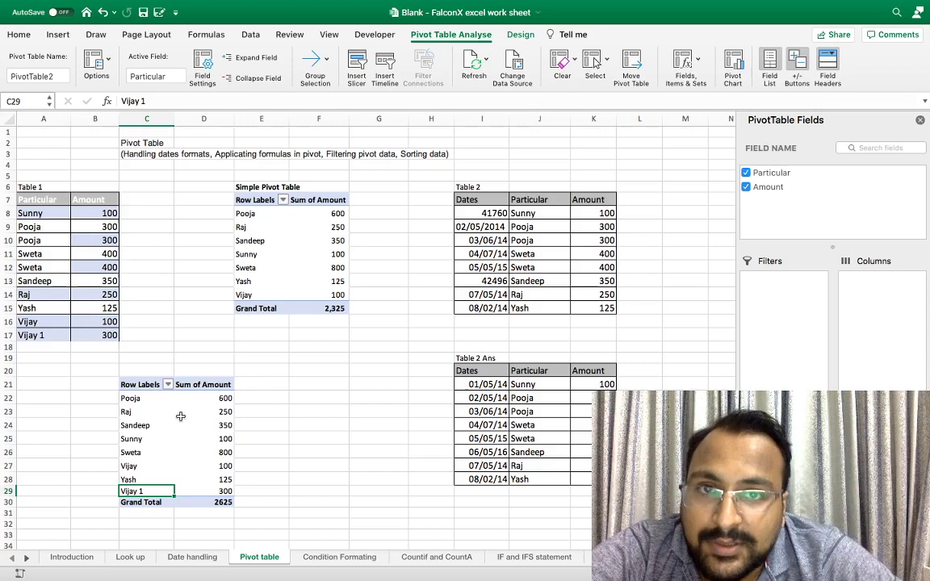
Convert Table 1's data A7:B17, including Vijay 1, into a formatted table with headers.
click(182, 357)
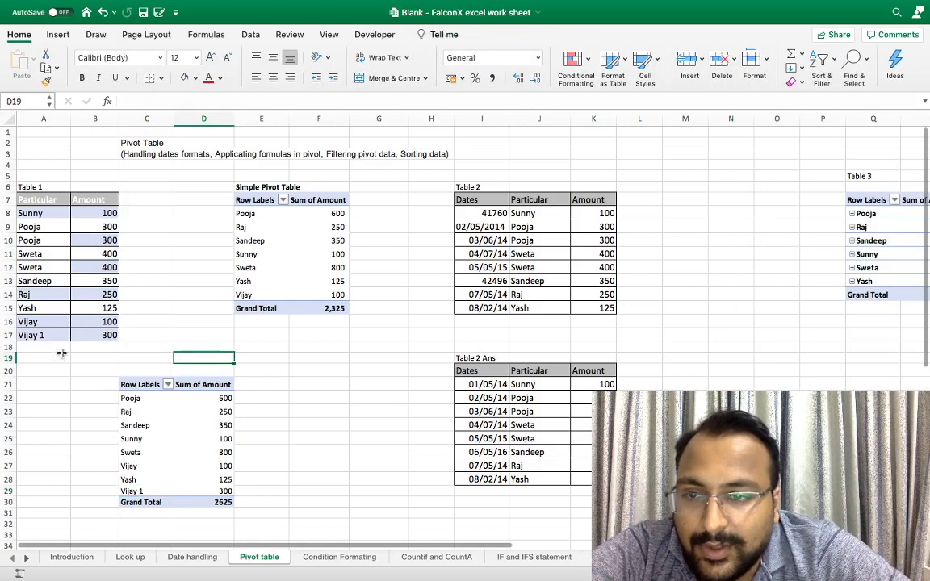
click(129, 400)
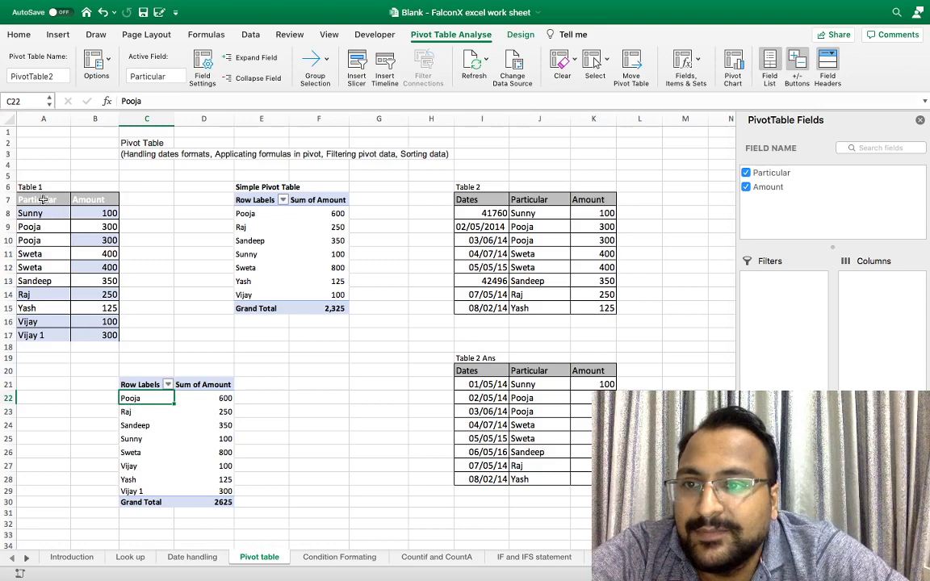
drag(42, 199, 75, 339)
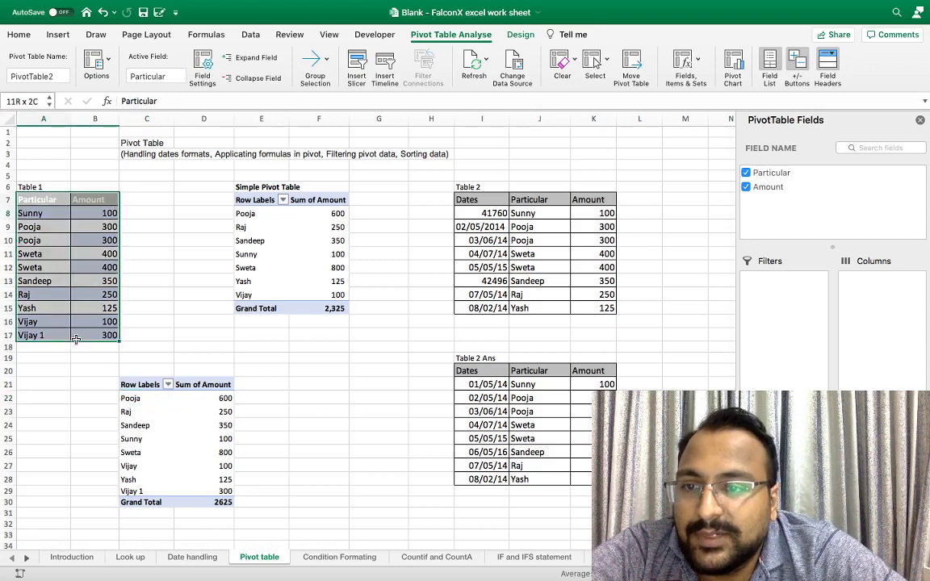
click(59, 35)
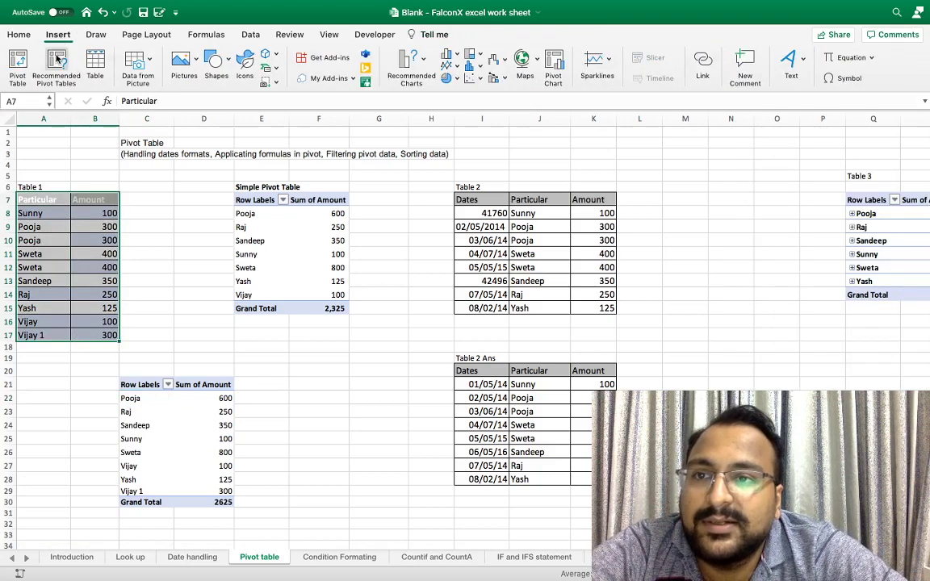
click(95, 64)
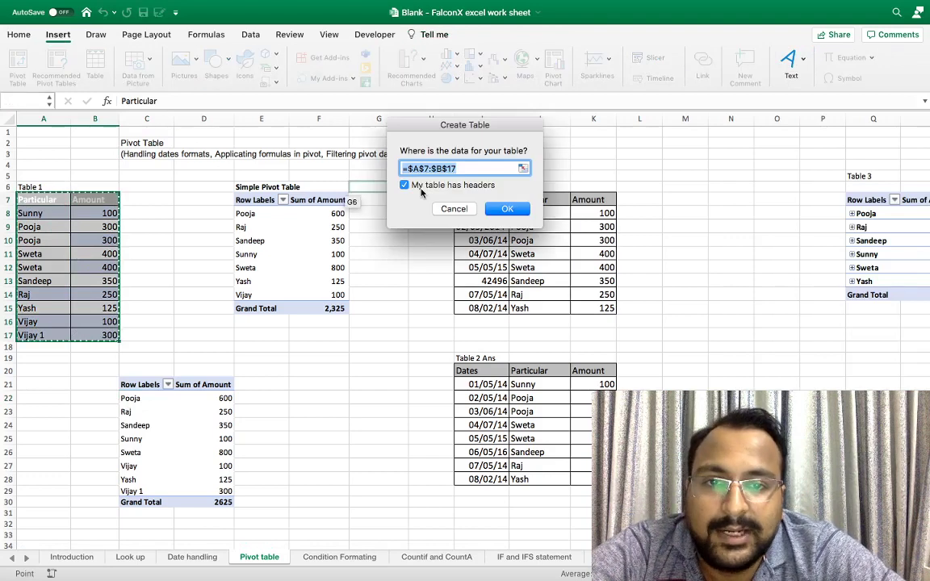
click(508, 210)
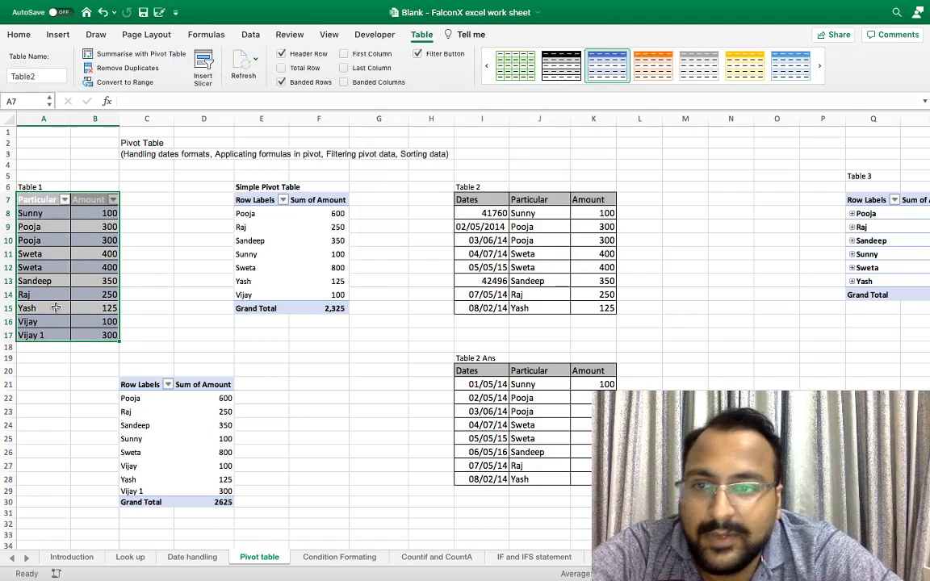
Build a pivot from Table2 at F21 with Particular rows and Sum of Amount.
click(50, 279)
drag(42, 199, 85, 333)
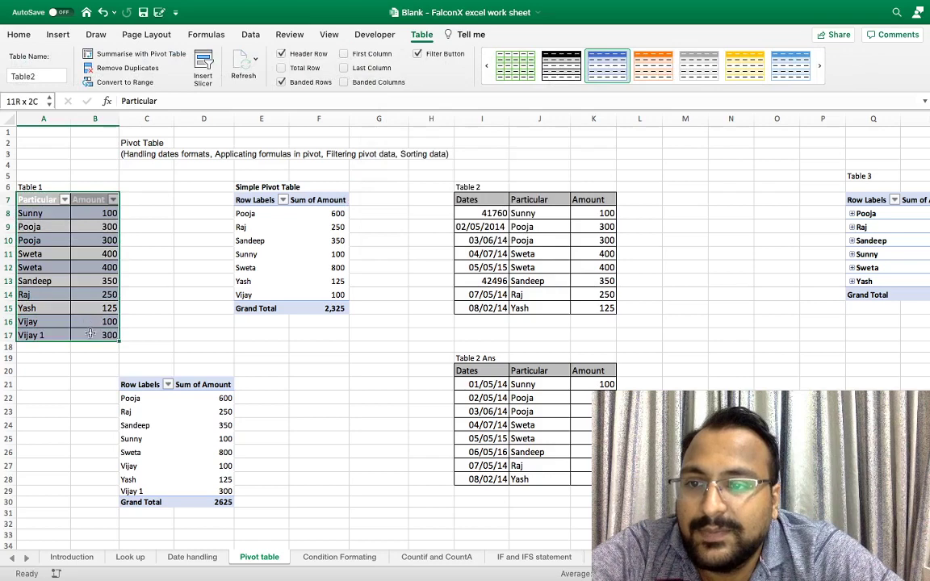
click(59, 35)
click(17, 66)
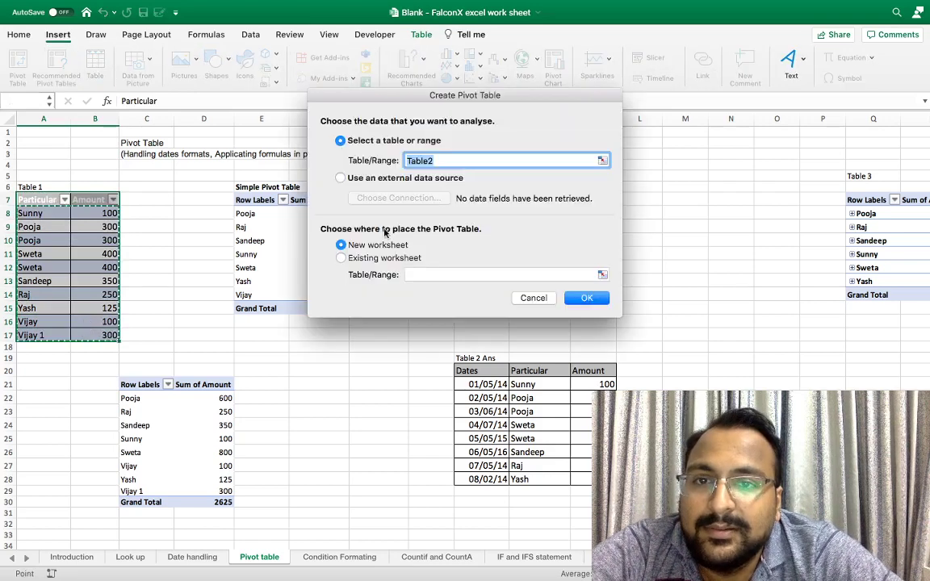
click(340, 258)
click(326, 383)
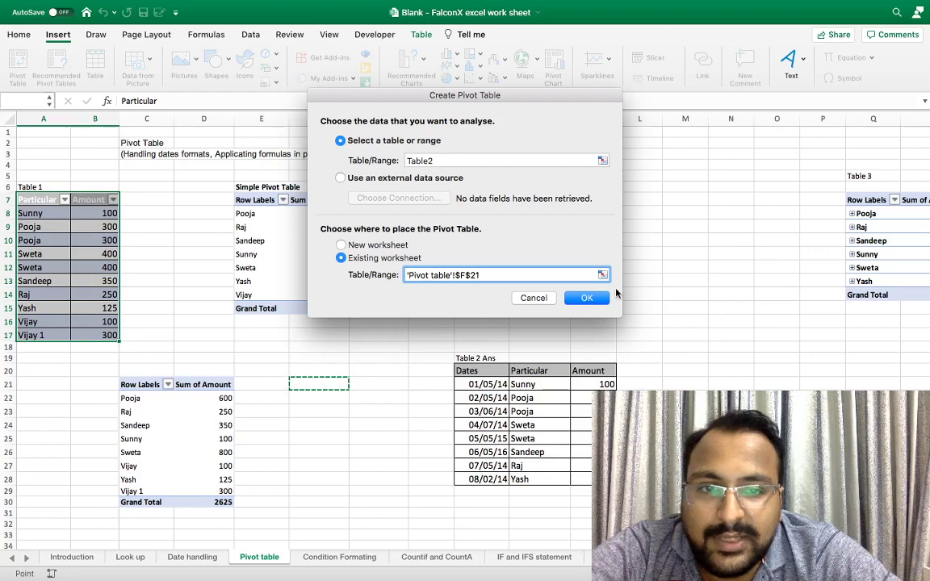
click(587, 297)
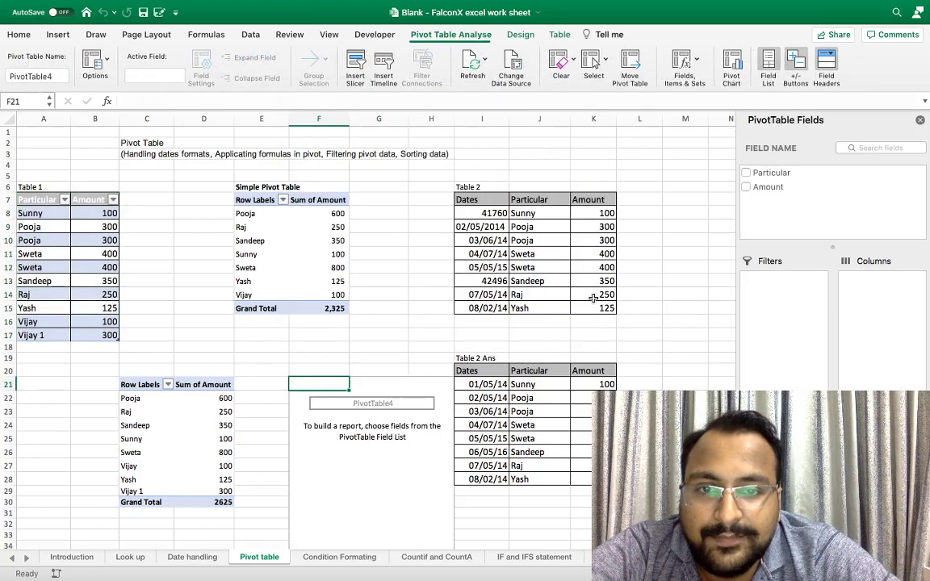
mouse_move(779, 183)
mouse_down()
mouse_move(778, 332)
mouse_move(783, 182)
mouse_up()
click(772, 173)
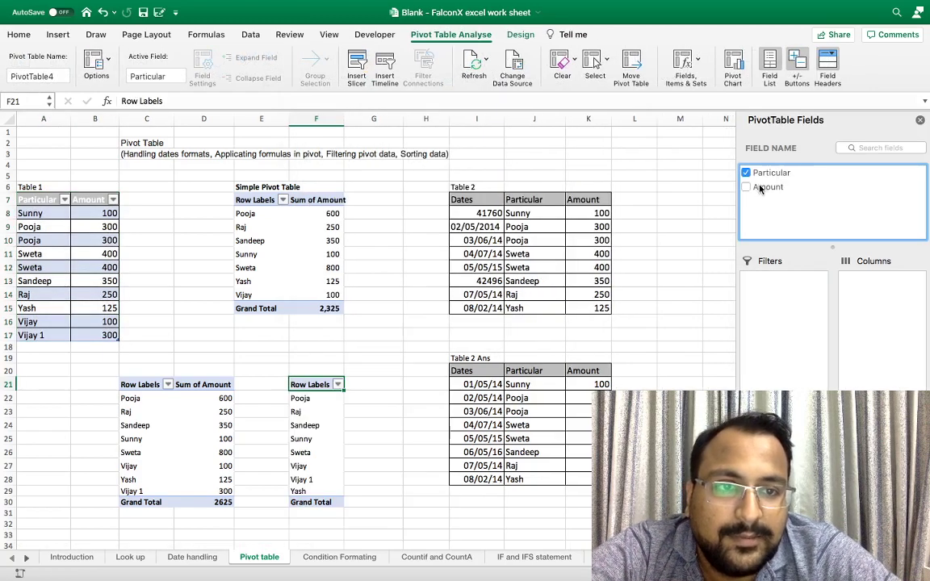
click(746, 187)
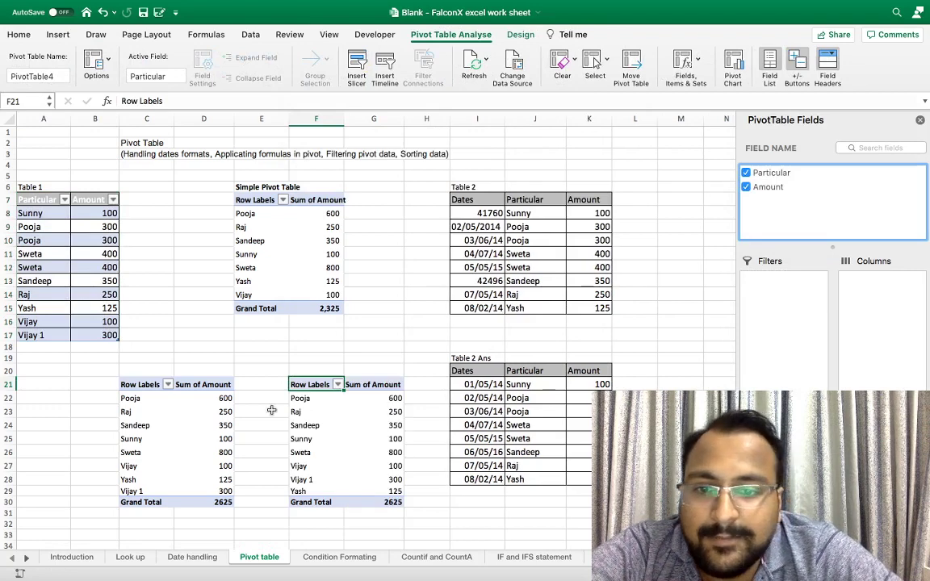
Copy the Vijay 1 row into row 18 and rename it 'Vijay 2'.
drag(24, 335, 81, 336)
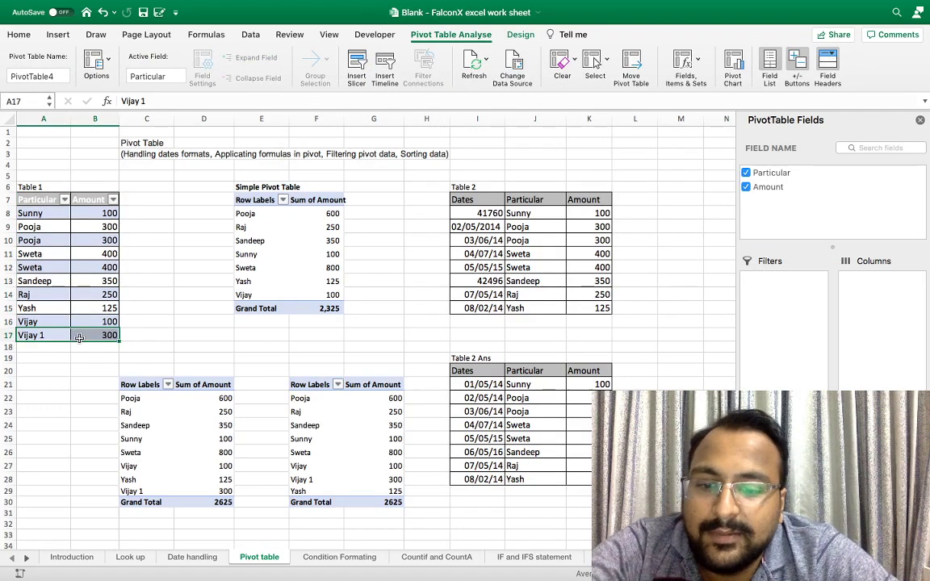
key(ctrl+c)
click(80, 348)
key(ctrl+v)
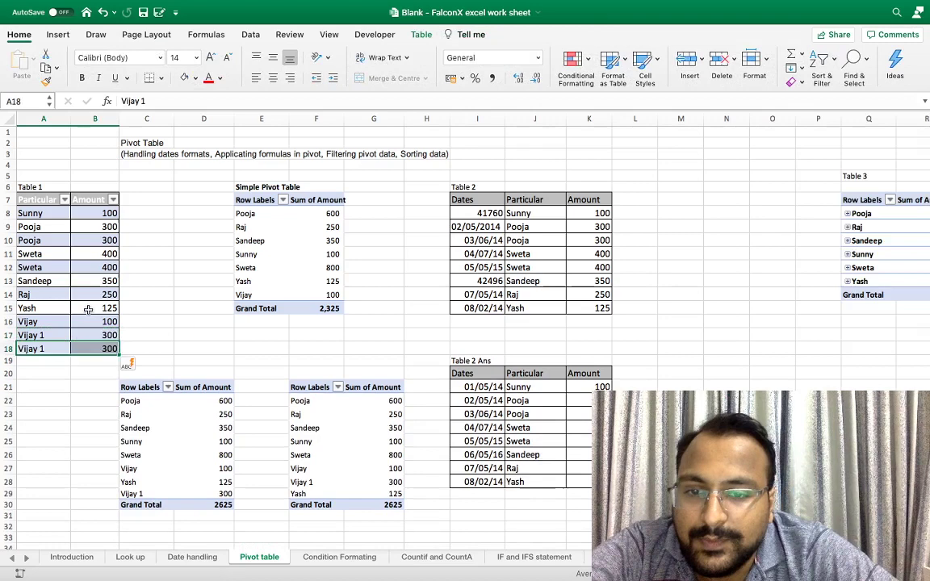
click(63, 351)
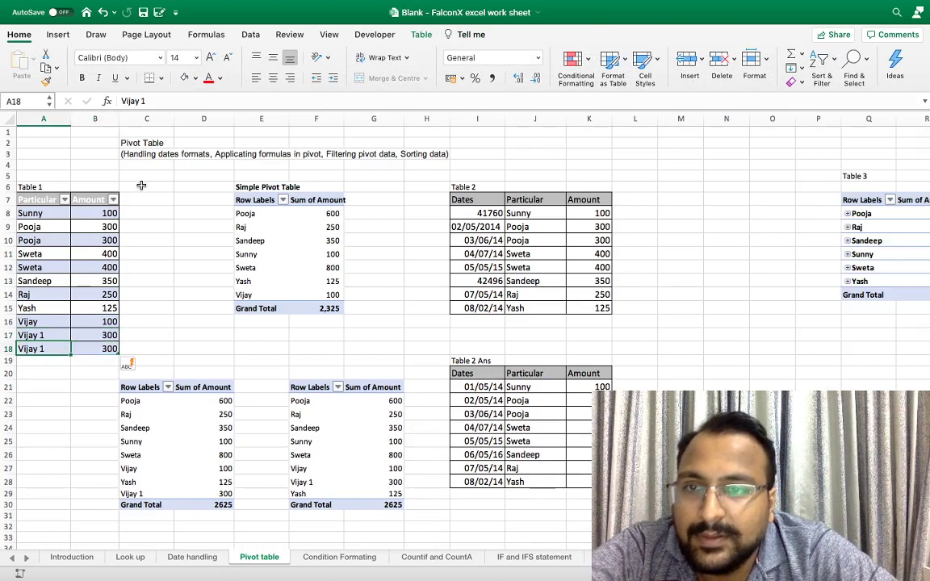
click(177, 103)
key(BackSpace)
text(2)
key(Return)
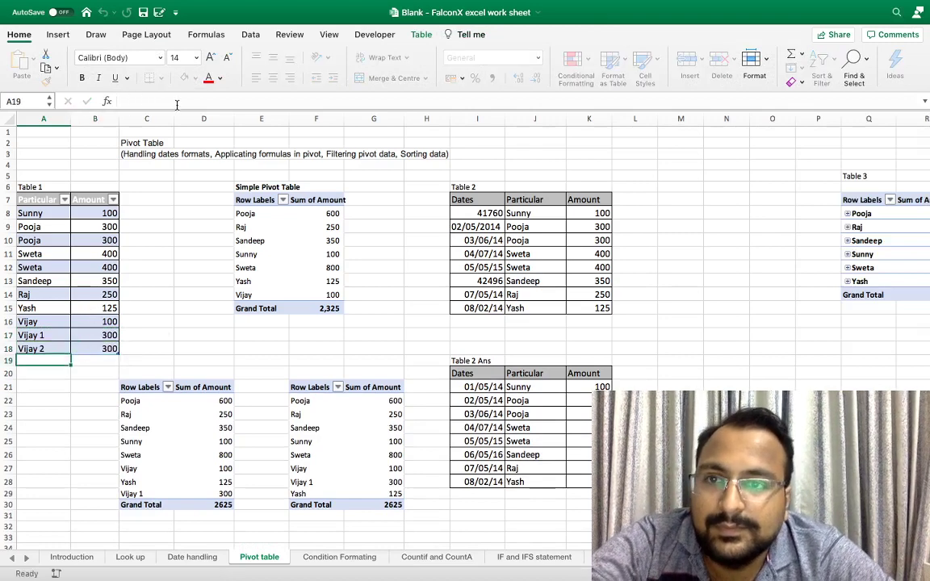
Refresh both name pivots so they include Vijay 2, then close the Field List.
click(303, 414)
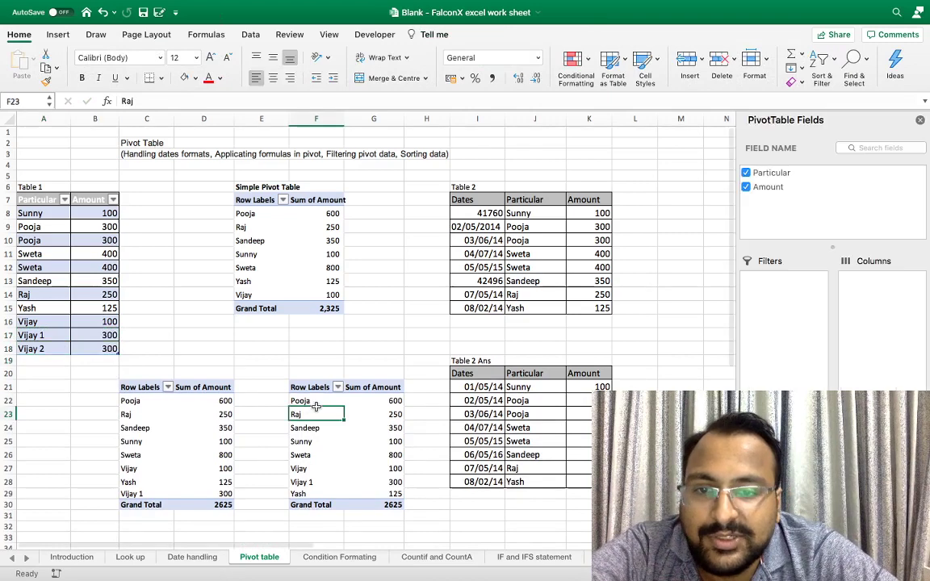
right_click(321, 414)
click(348, 310)
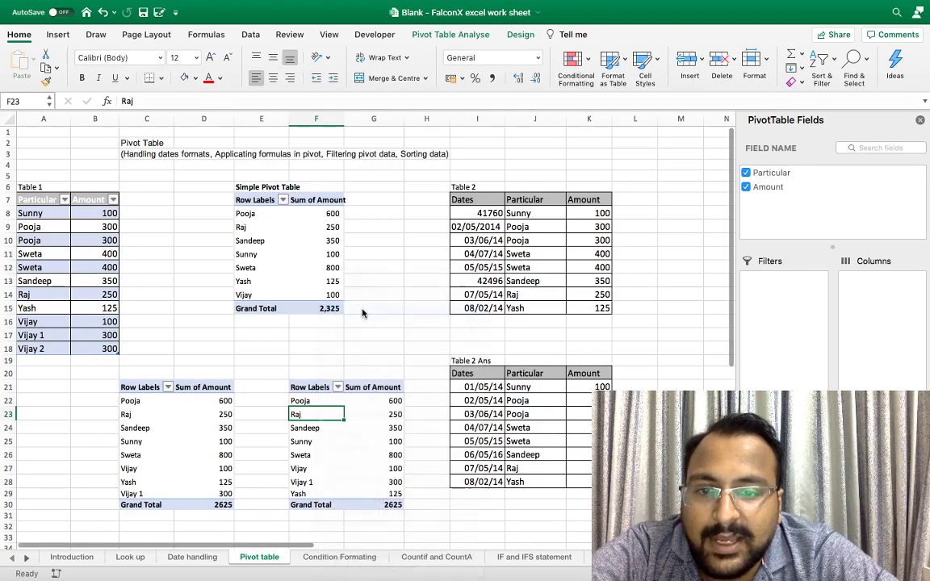
drag(313, 507, 379, 503)
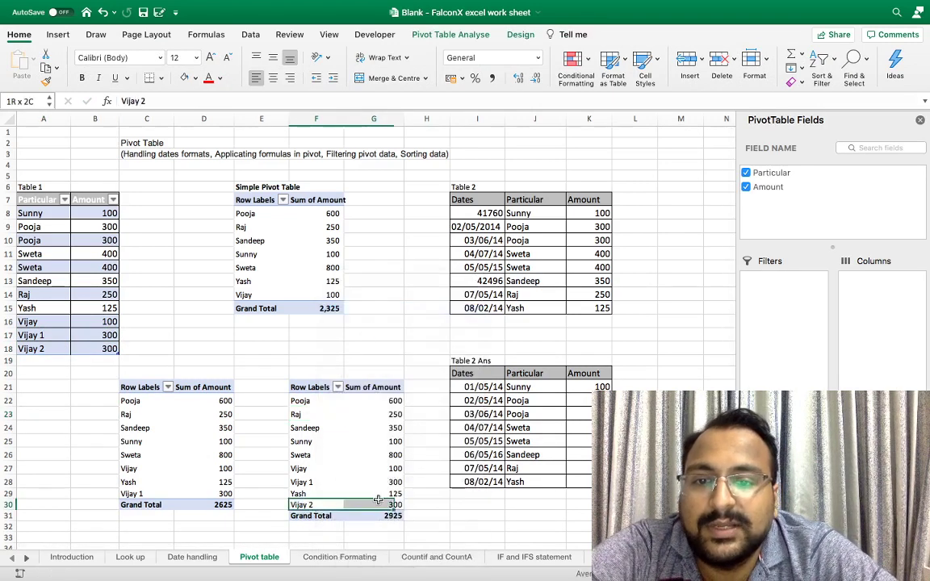
click(197, 470)
right_click(197, 470)
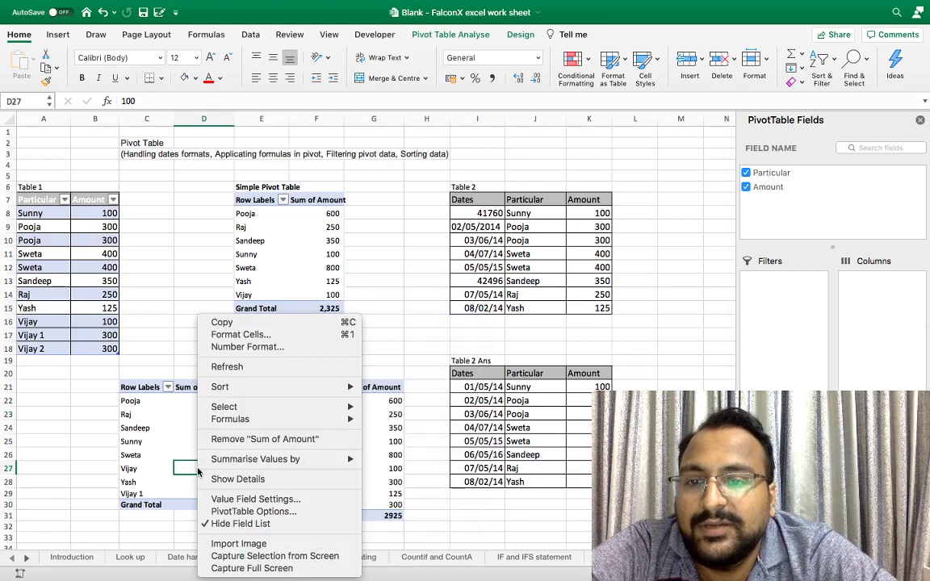
click(258, 367)
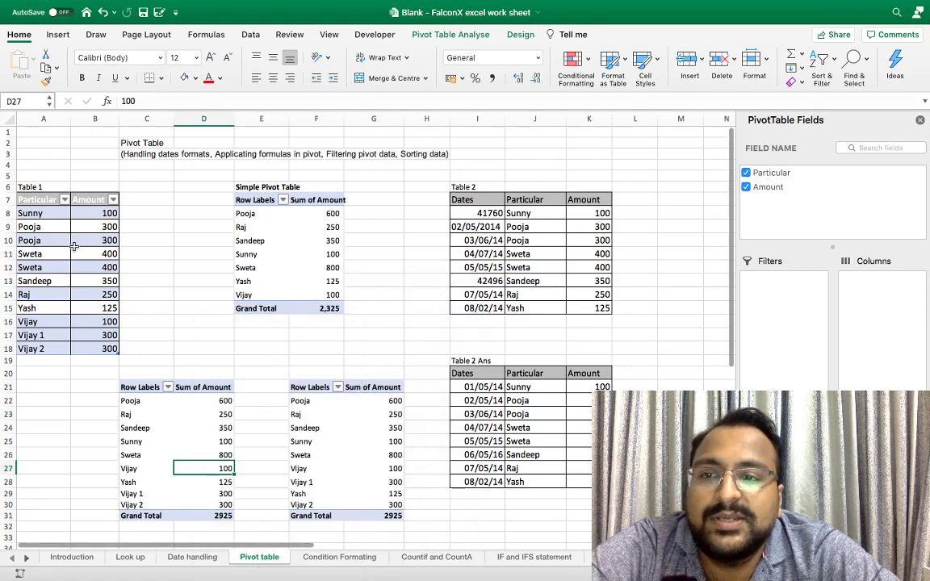
click(84, 254)
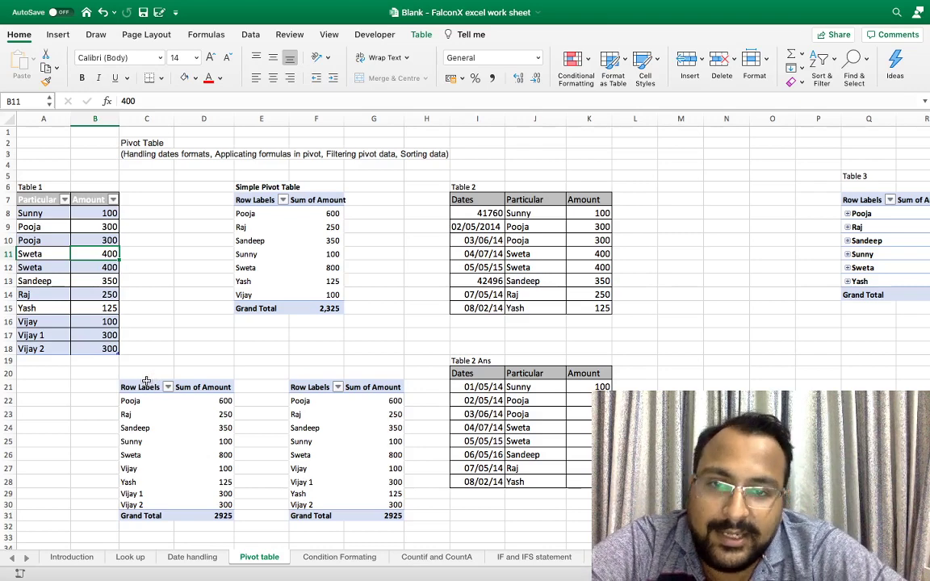
click(159, 436)
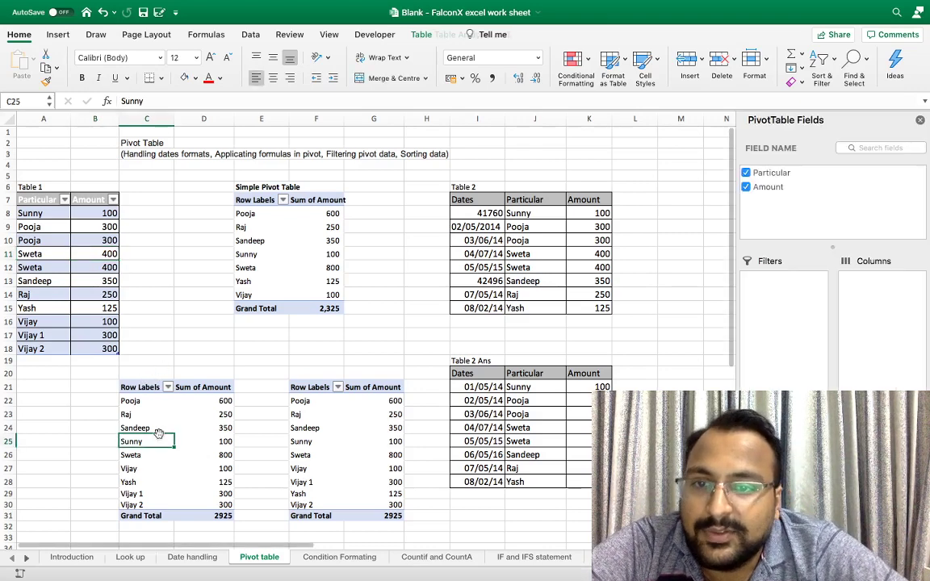
click(919, 121)
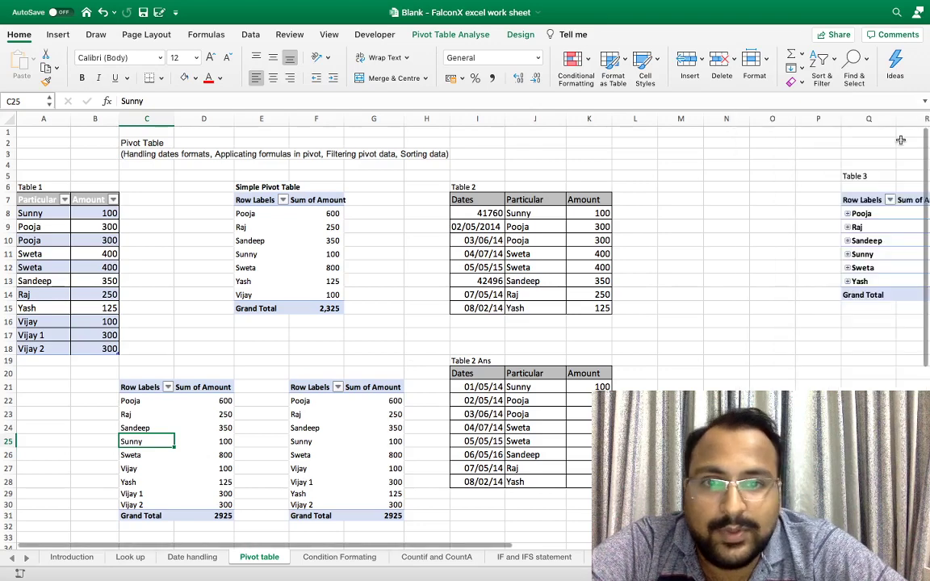
click(137, 263)
Select Table 2's Dates, Particular and Amount range I7:K15.
drag(464, 200, 505, 310)
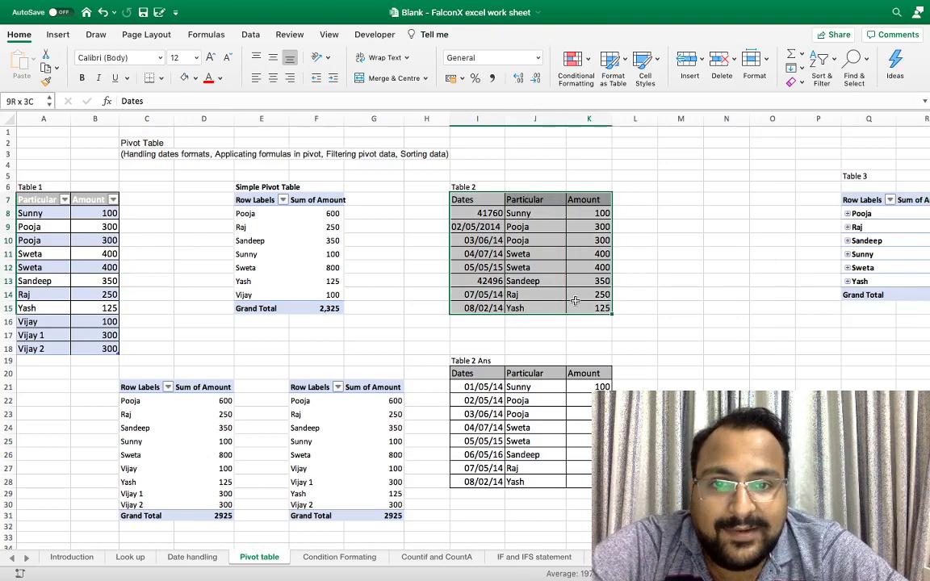
click(529, 268)
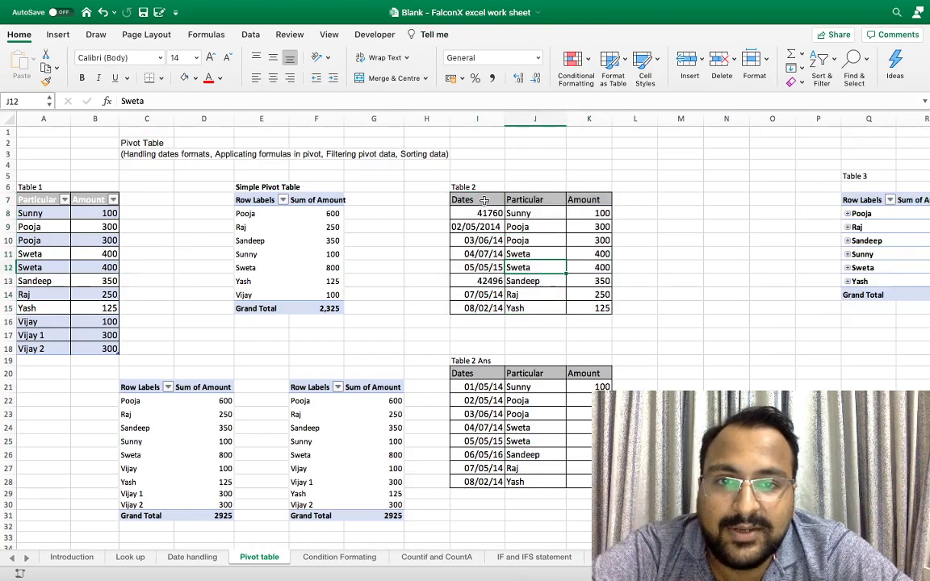
drag(462, 200, 482, 309)
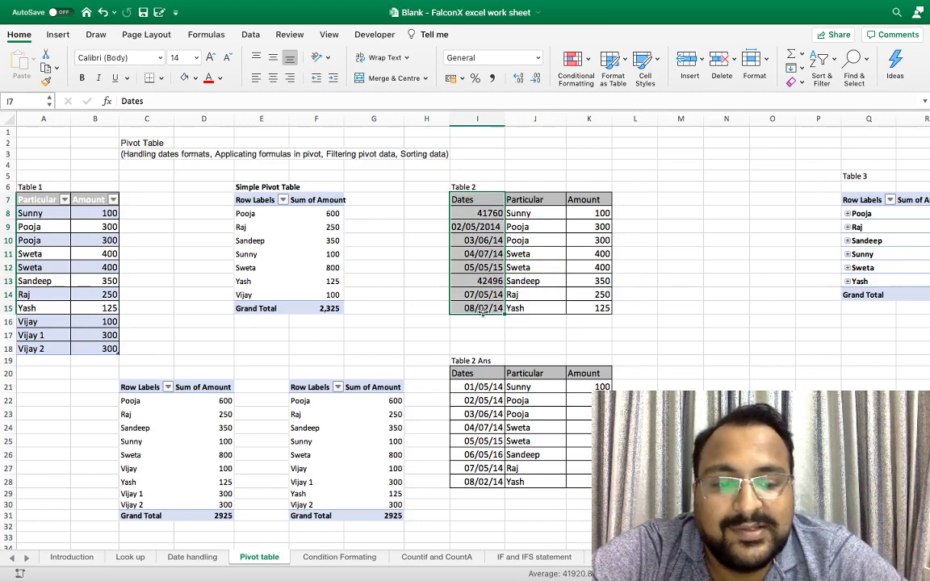
key(shift+Right)
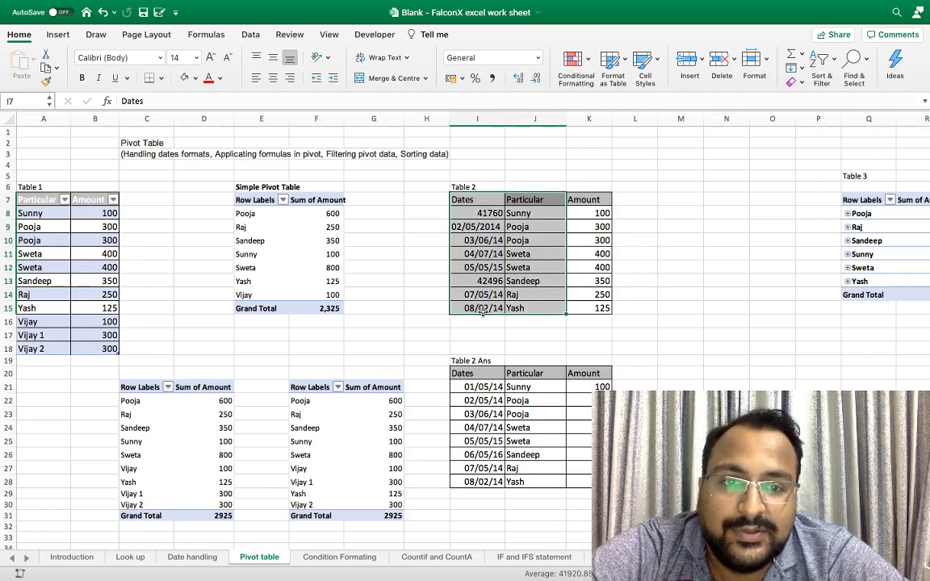
key(shift+Right)
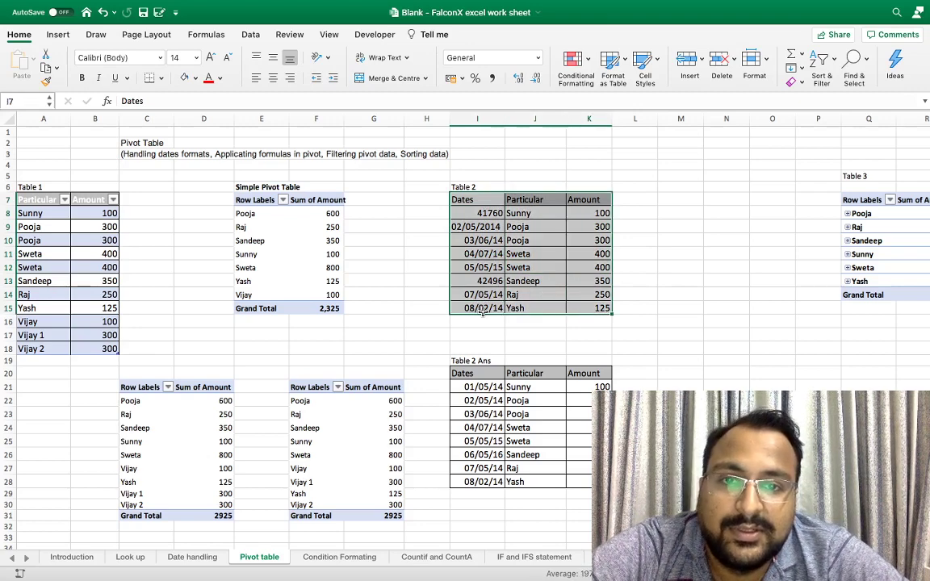
Insert a pivot table from that range on this sheet at cell M7.
click(55, 35)
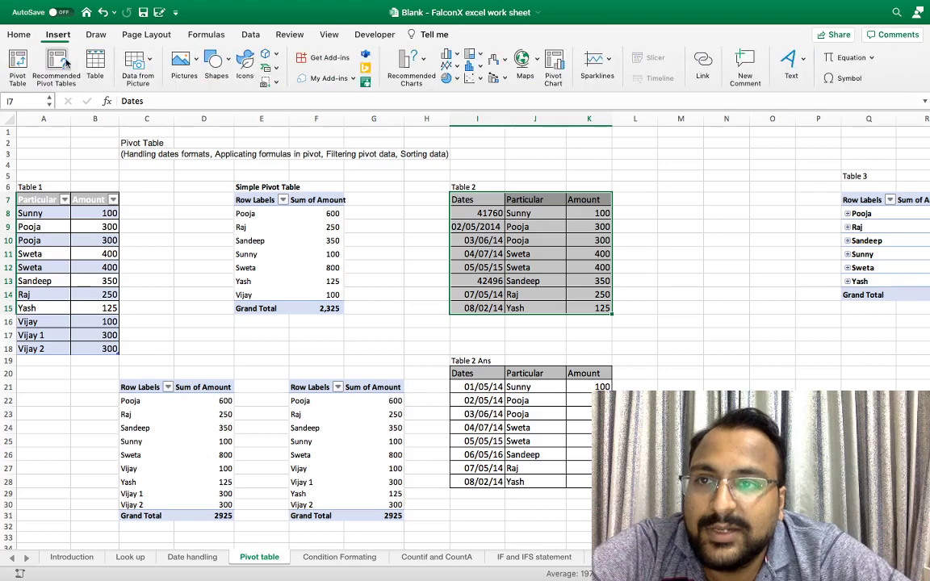
click(16, 65)
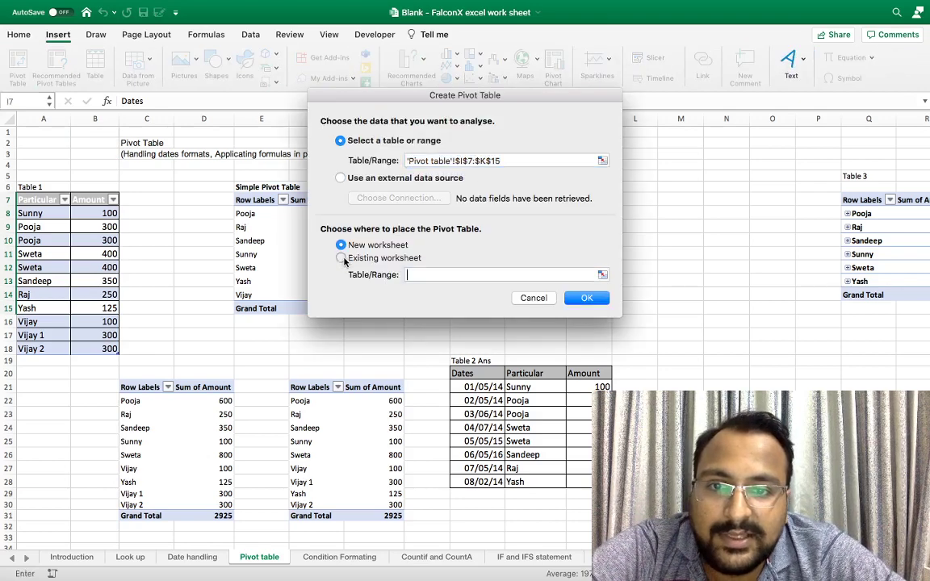
click(340, 258)
drag(432, 96, 246, 105)
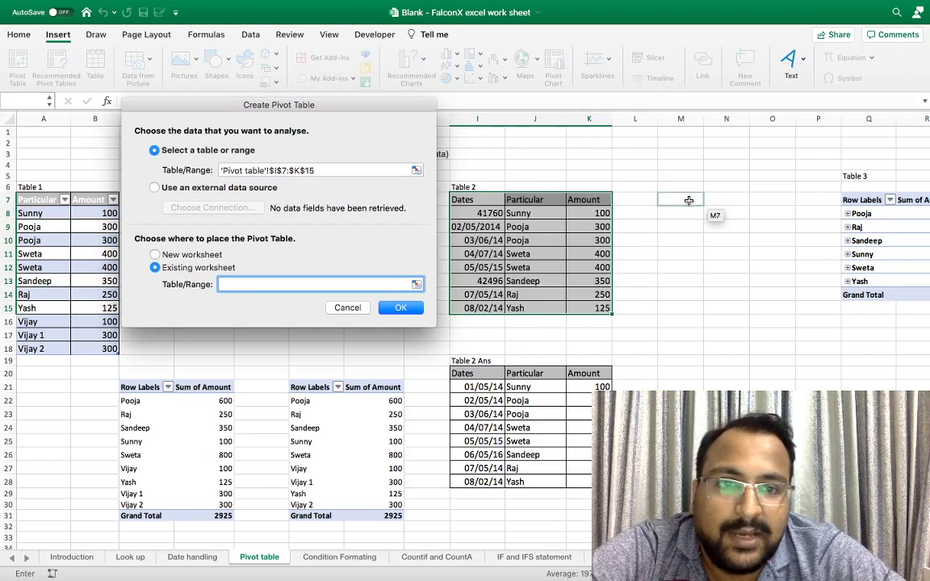
click(686, 199)
click(401, 307)
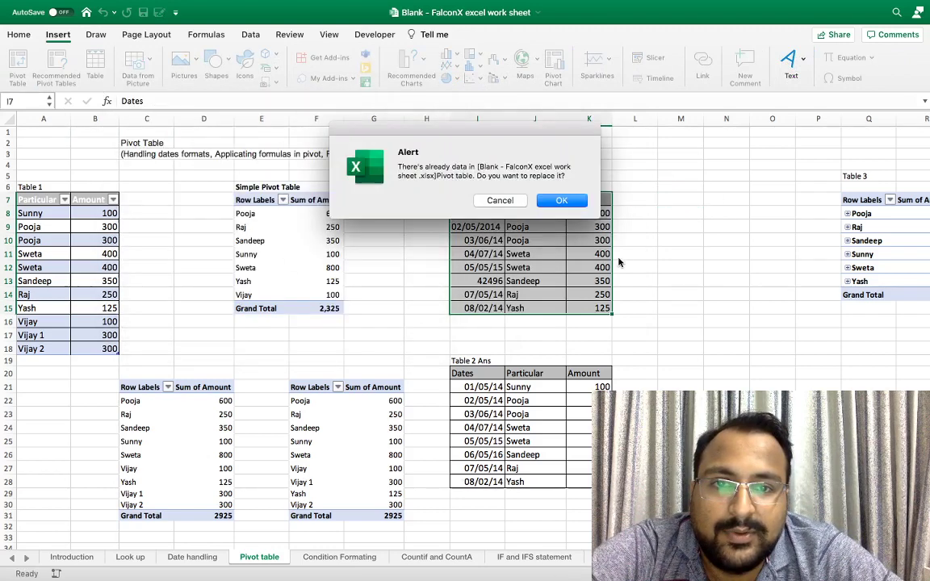
Accept replacing the destination data, then add Dates as rows and Sum of Amount.
click(572, 200)
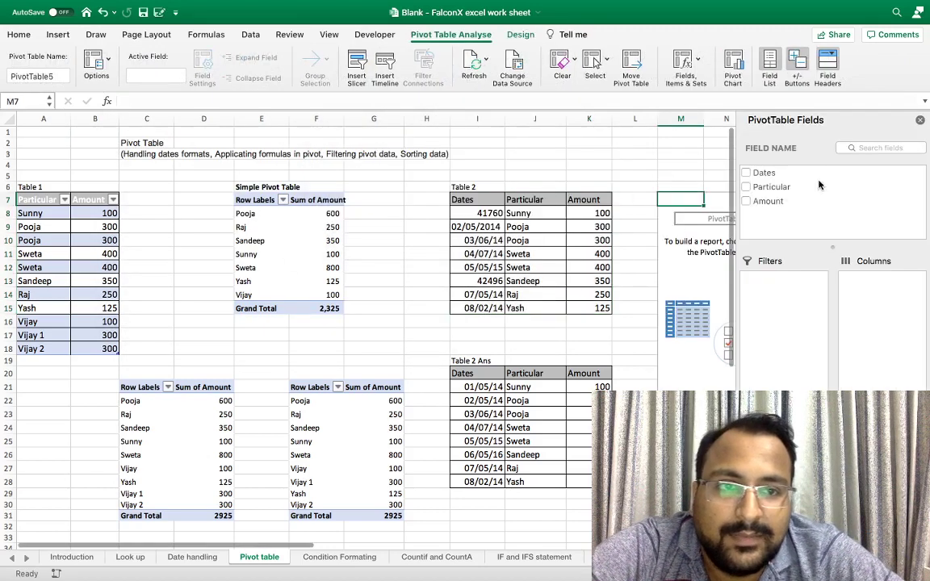
click(920, 120)
click(772, 252)
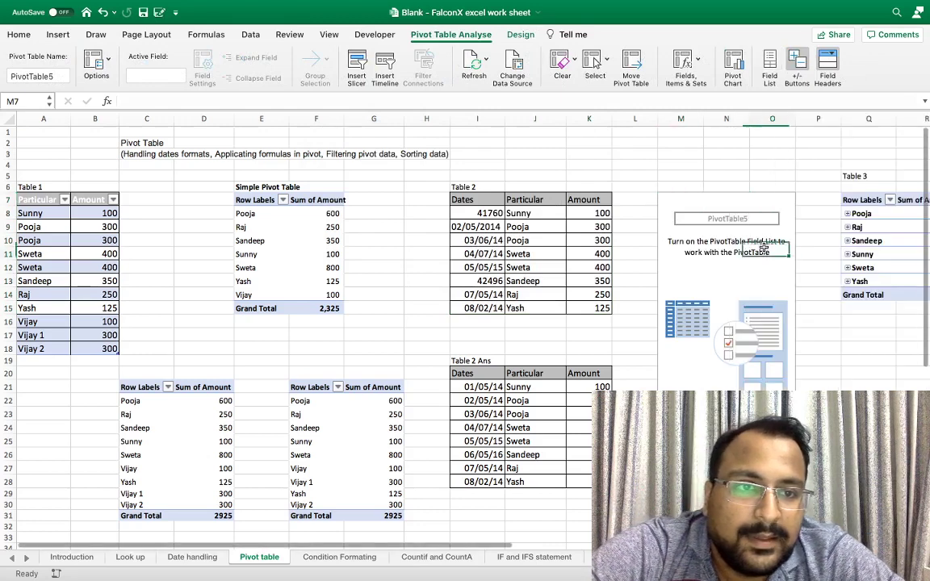
click(769, 63)
drag(764, 173, 787, 407)
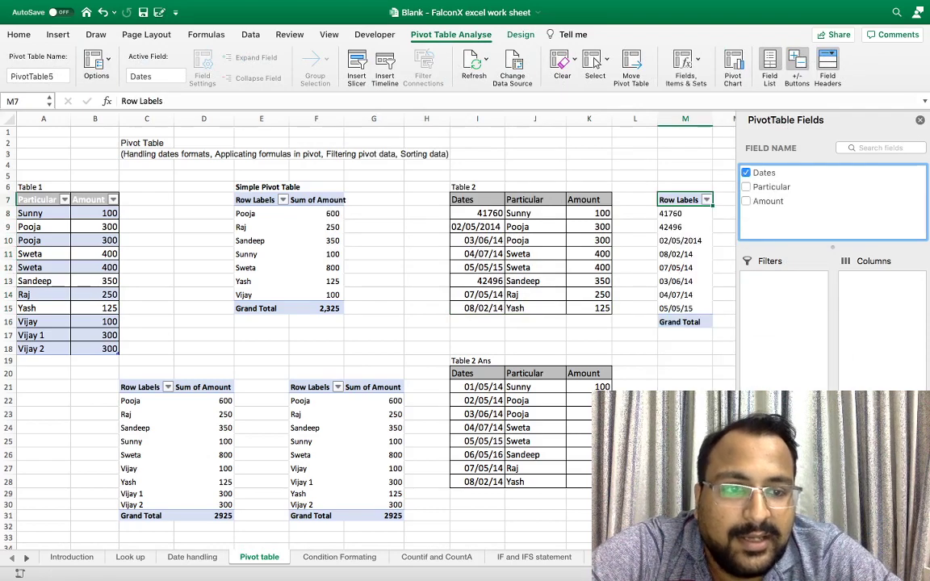
click(746, 201)
Select the pivot's date row labels M8:M15.
click(686, 400)
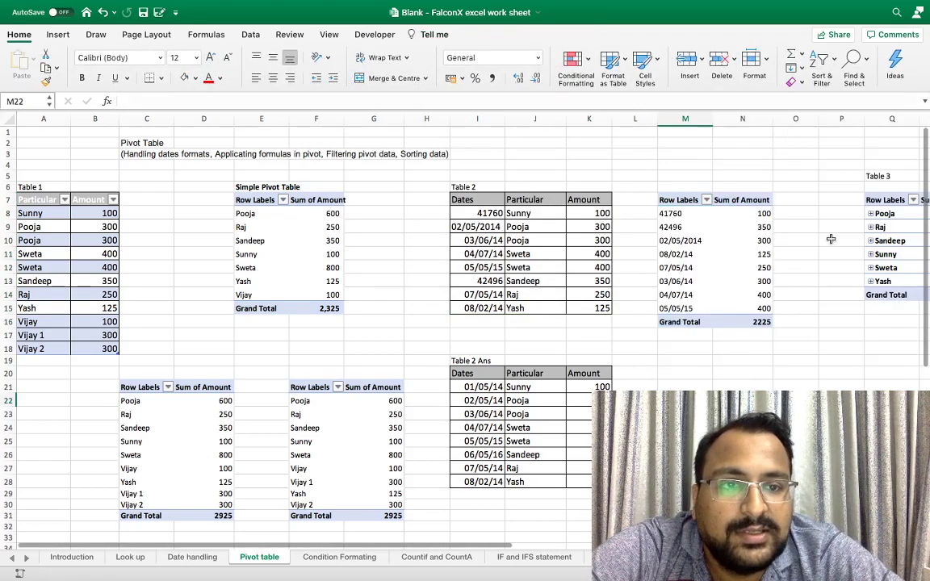
click(745, 268)
key(Right)
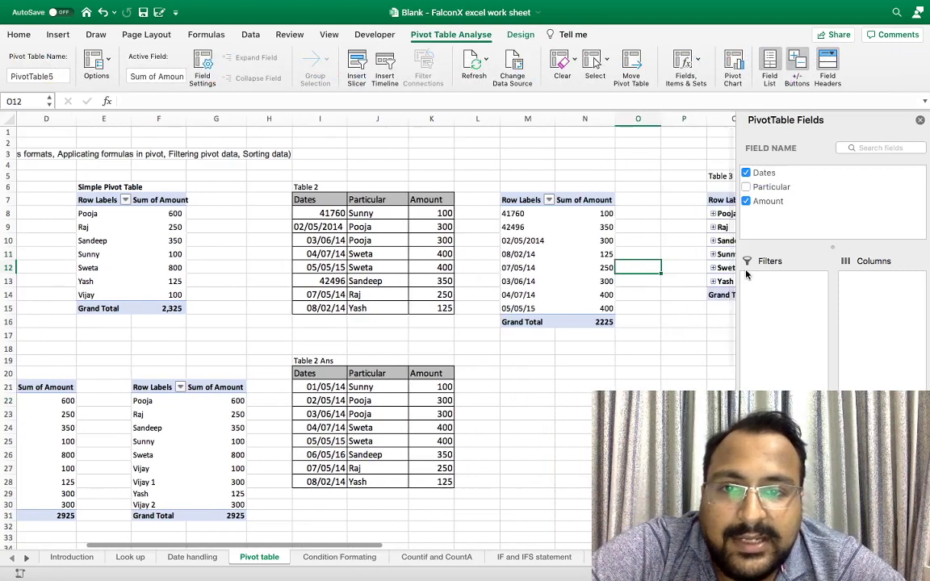
key(Left)
key(Left)
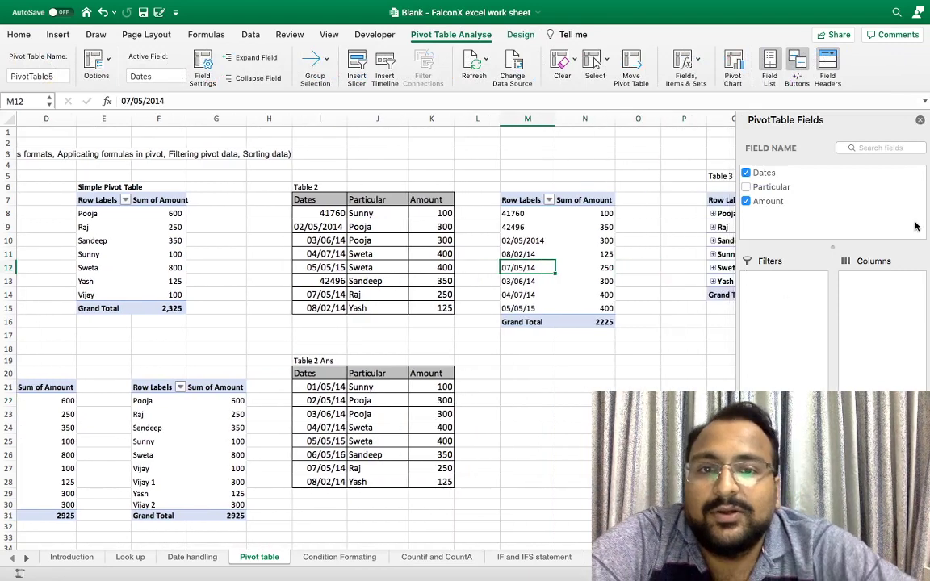
click(520, 254)
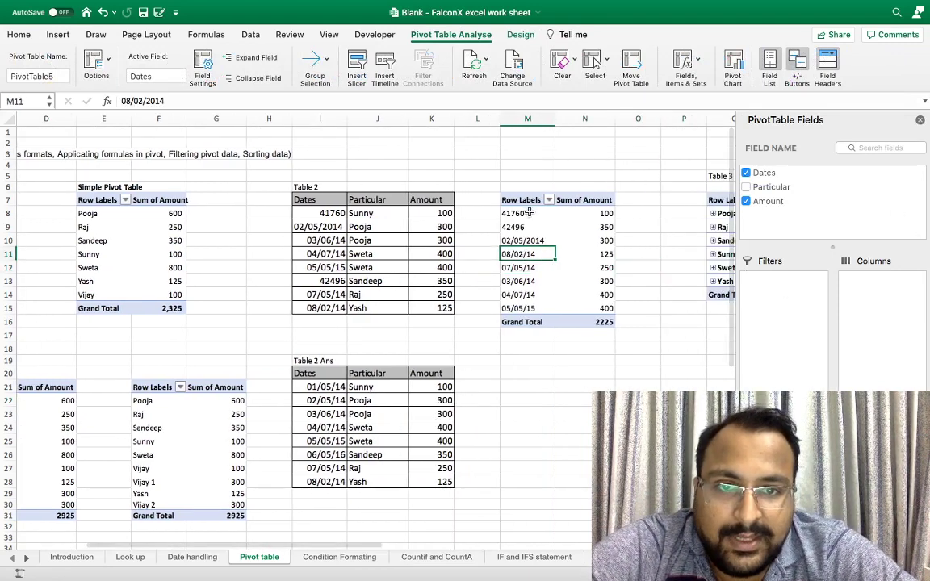
drag(517, 213, 519, 309)
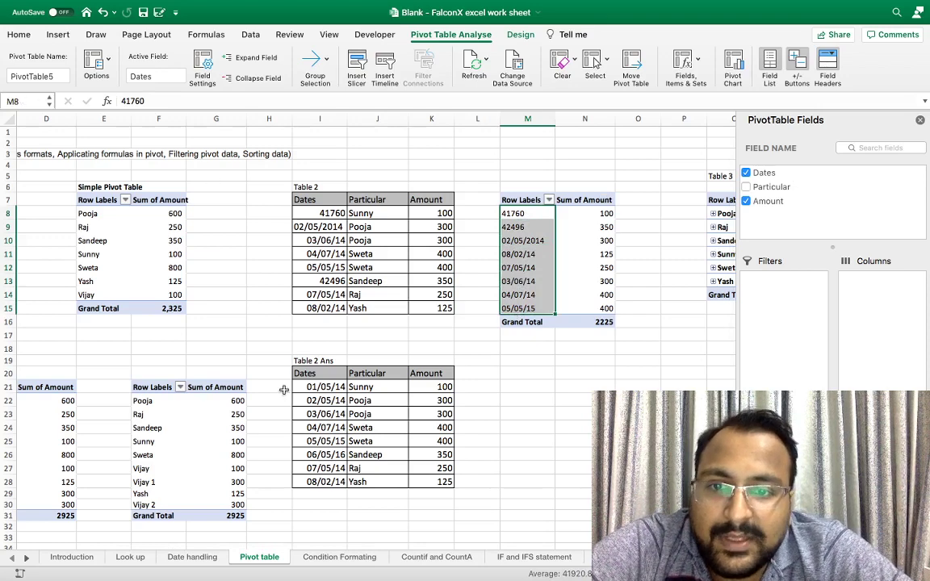
Select I20:K28 of Table 2 Ans, including the Dates, Particular and Amount headers.
drag(319, 386, 321, 482)
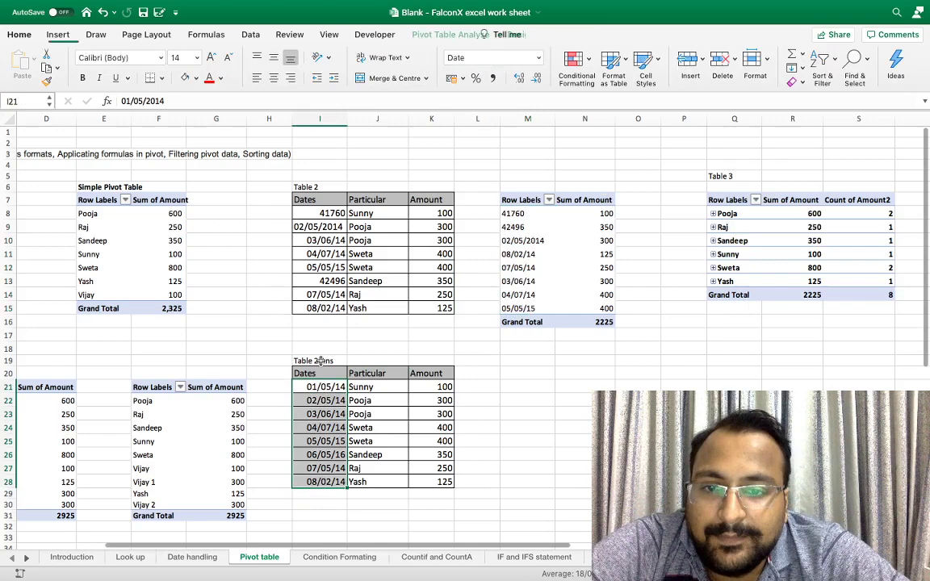
drag(320, 373, 420, 483)
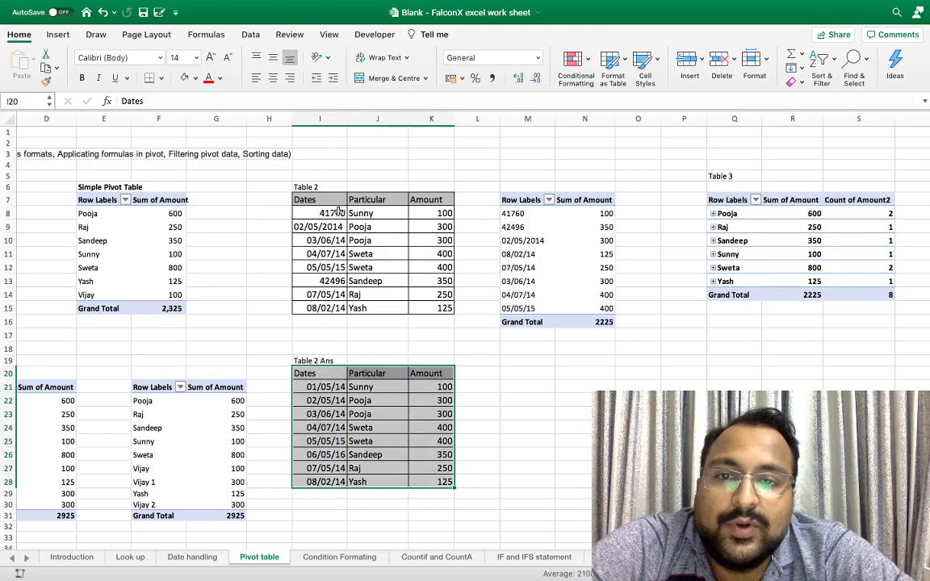
drag(329, 211, 325, 305)
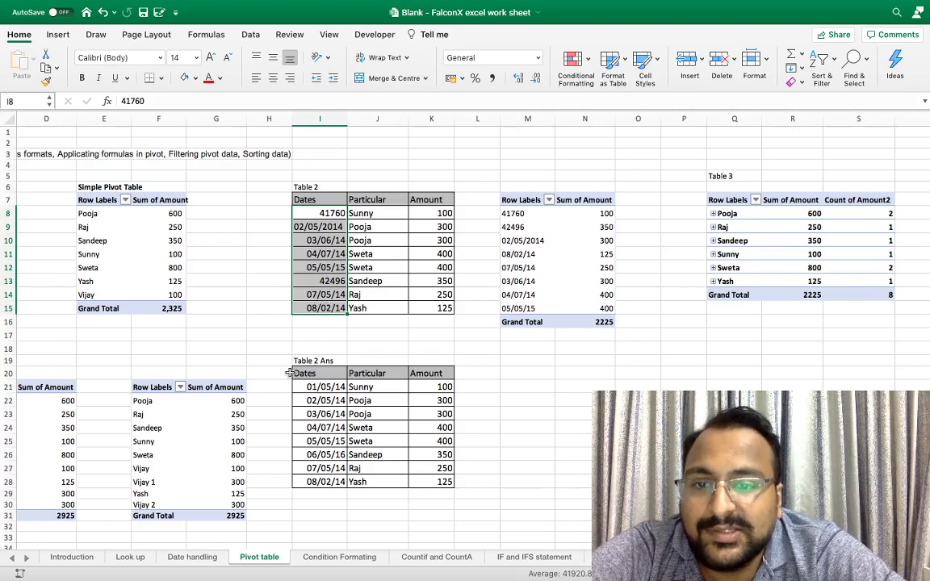
click(319, 386)
drag(305, 373, 417, 482)
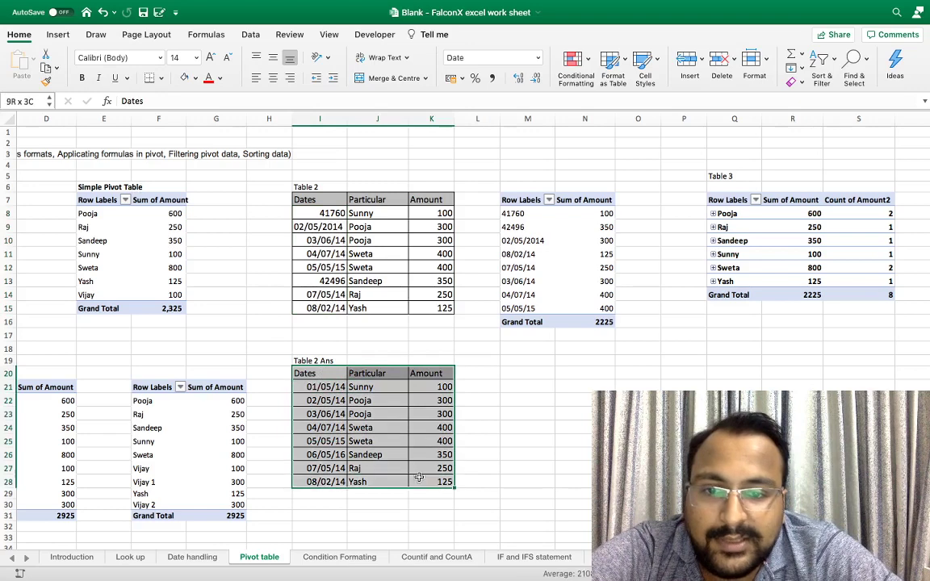
Create a pivot at M20 from Table 2 Ans with Dates by year and Sum of Amount.
click(65, 35)
click(17, 62)
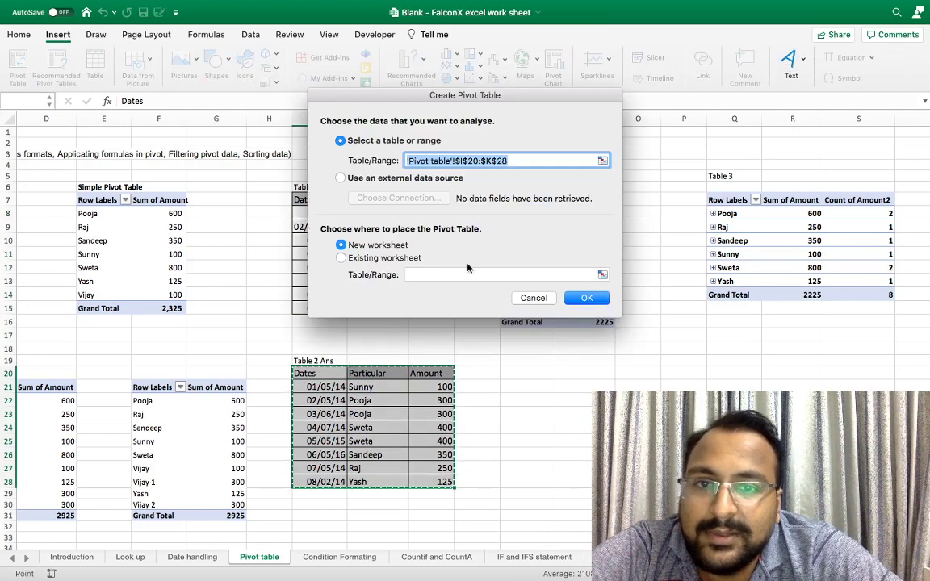
click(341, 257)
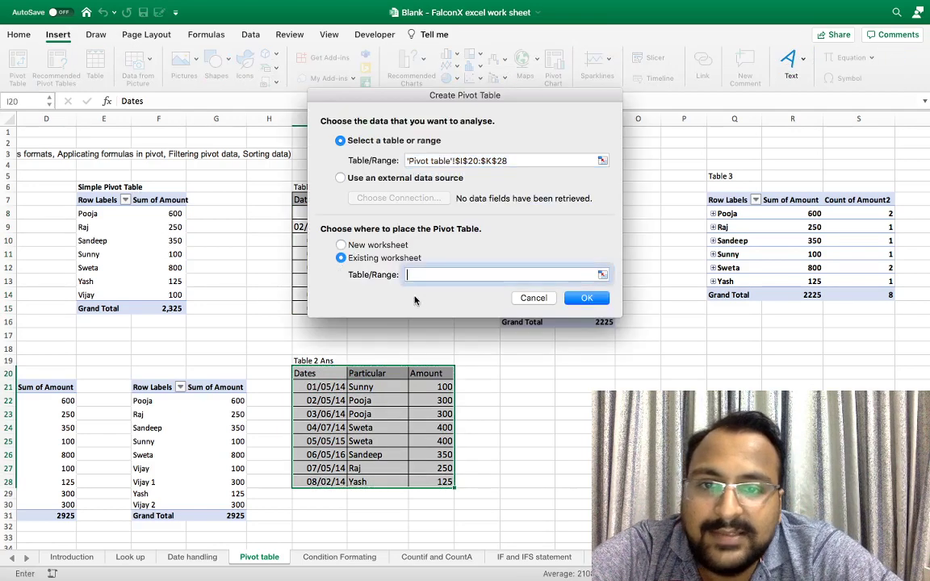
click(527, 374)
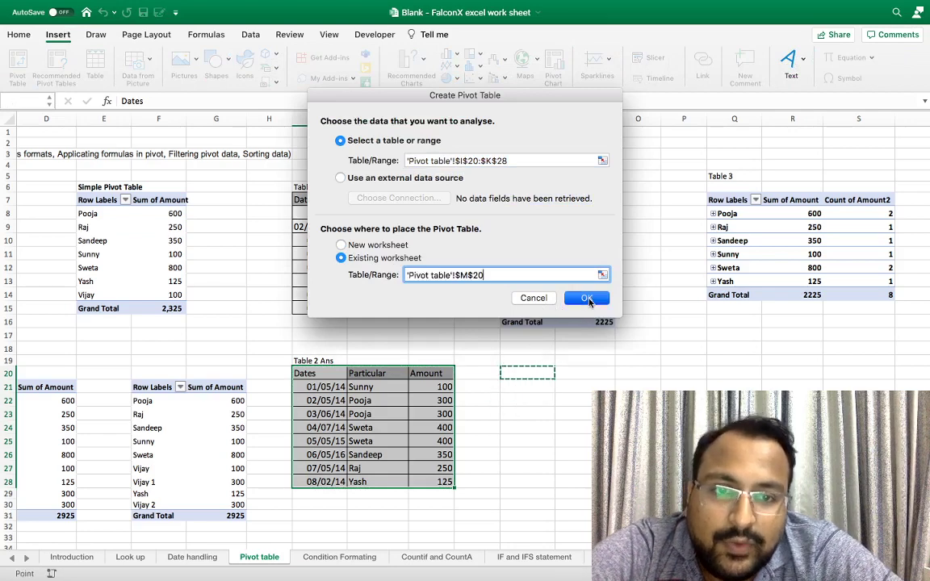
click(587, 299)
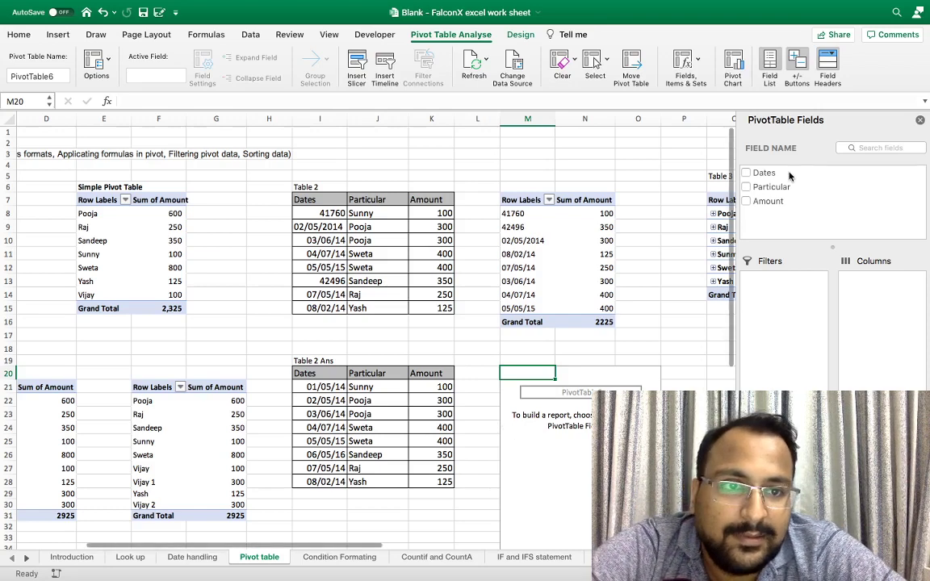
click(763, 174)
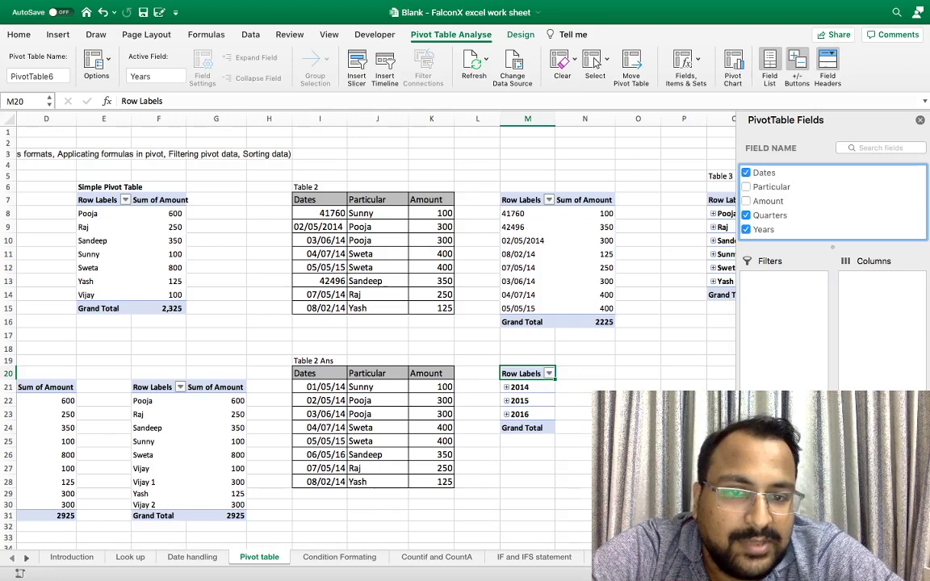
click(769, 201)
drag(319, 388, 329, 477)
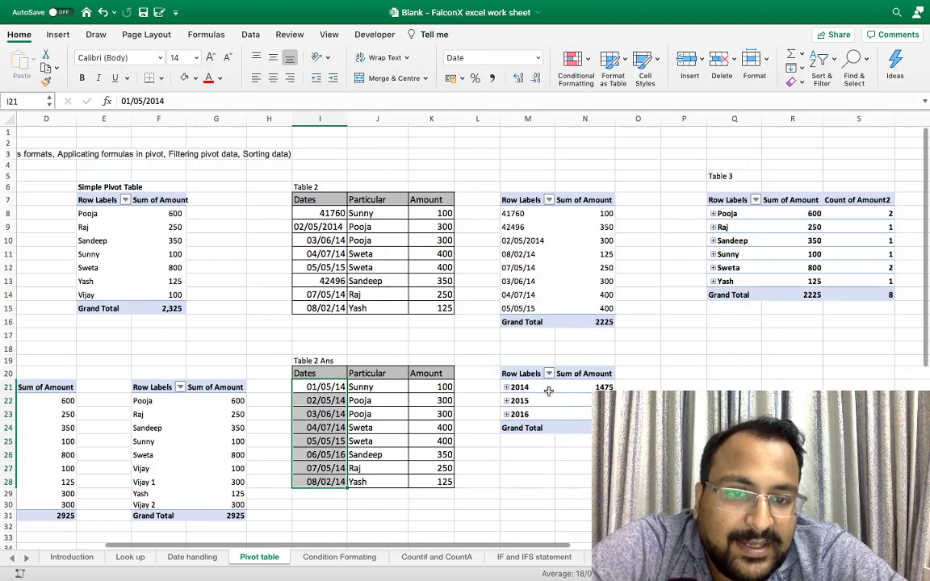
click(526, 399)
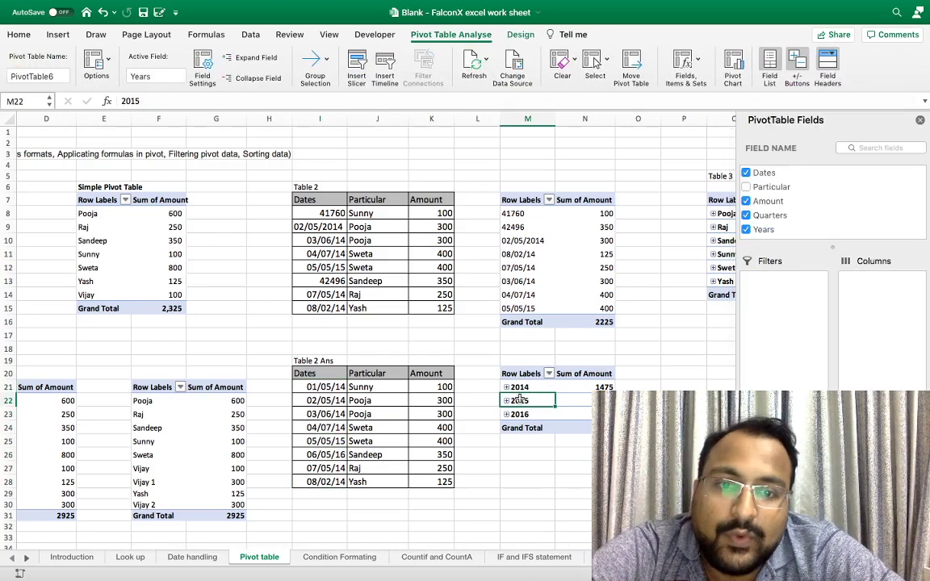
Ungroup the pivot's years back to individual dates and start regrouping them.
right_click(521, 400)
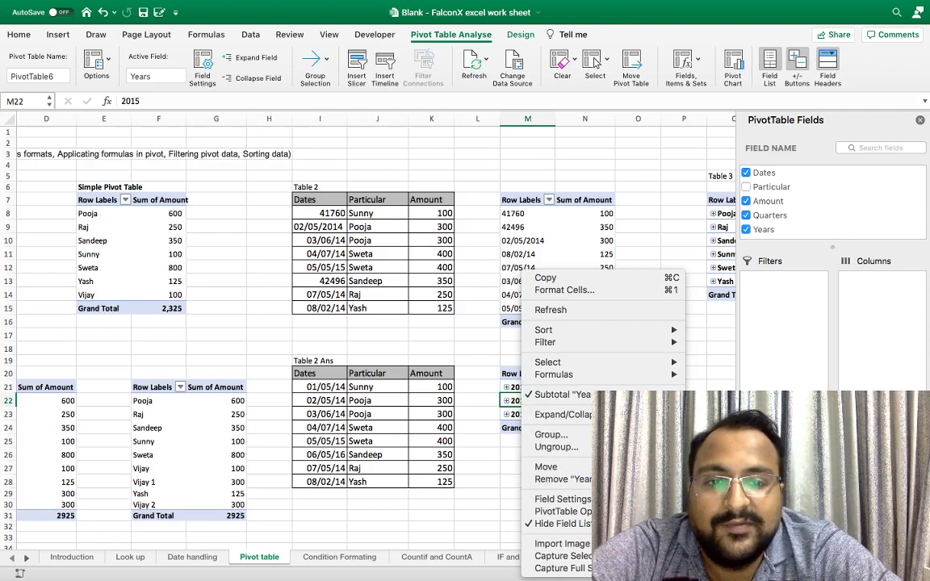
click(556, 447)
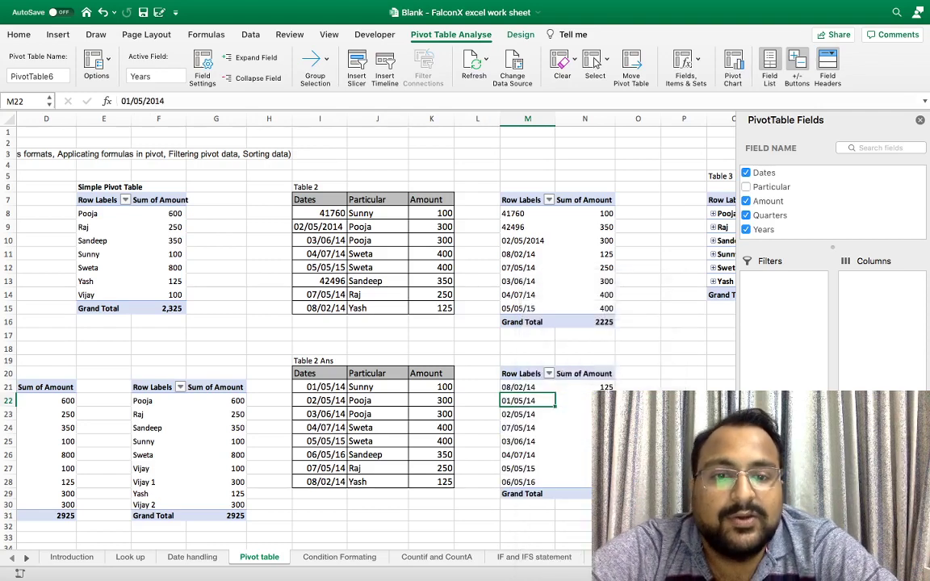
right_click(523, 400)
click(554, 435)
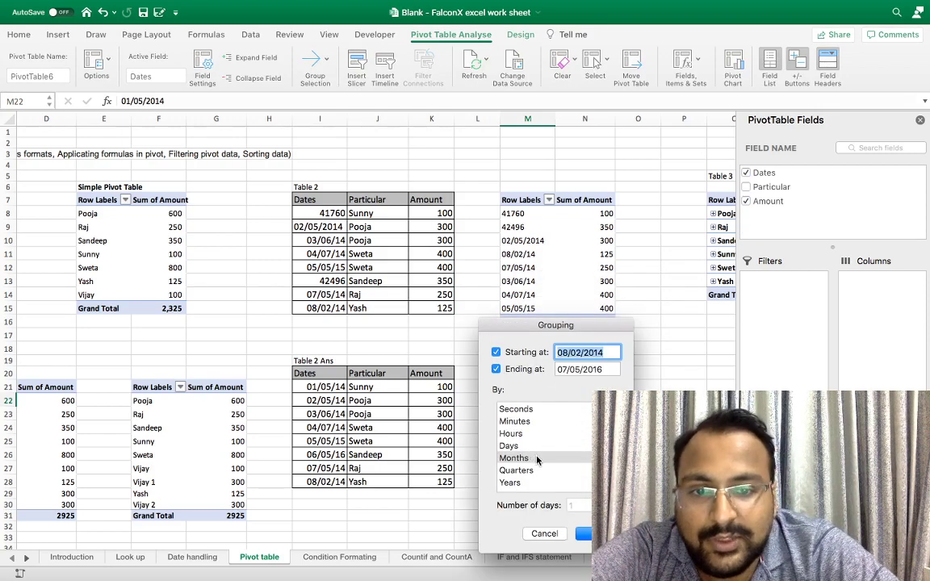
Group the dates by Months, Quarters and Years, then drop the Quarters level.
click(536, 459)
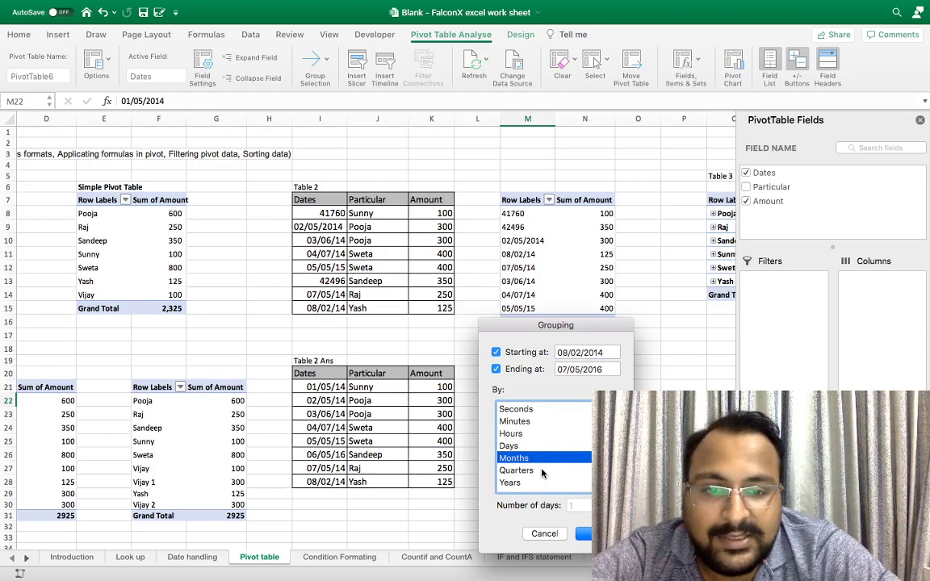
click(541, 472)
click(541, 483)
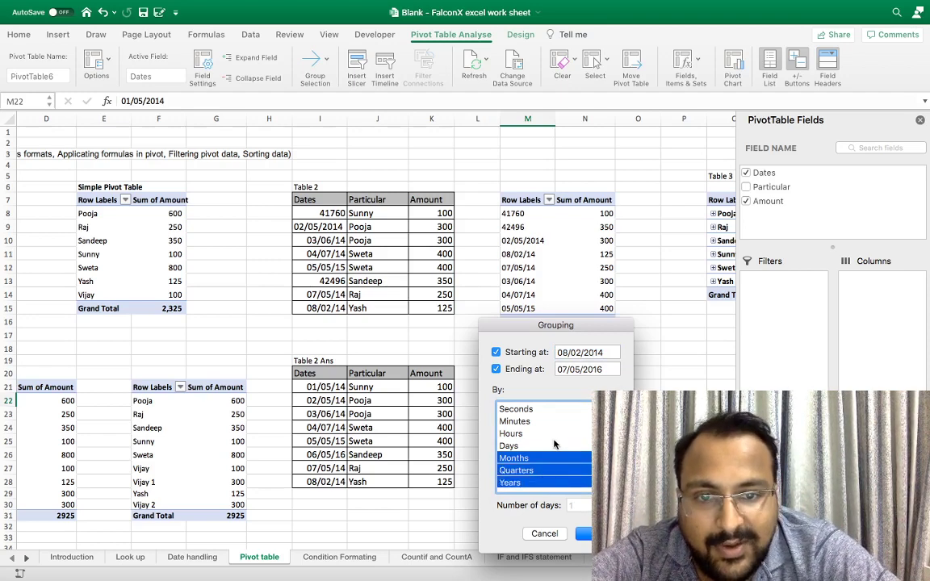
click(556, 471)
click(561, 482)
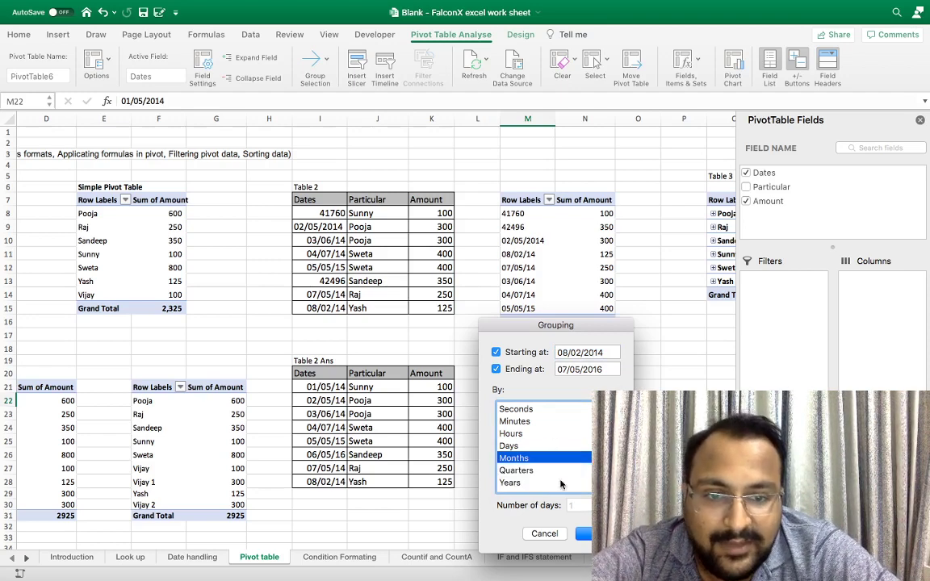
click(562, 482)
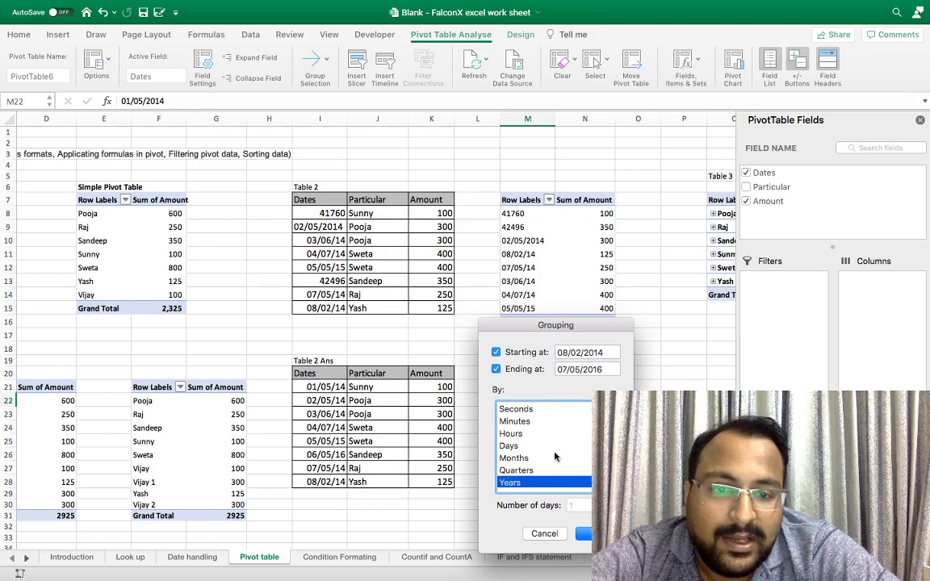
click(544, 459)
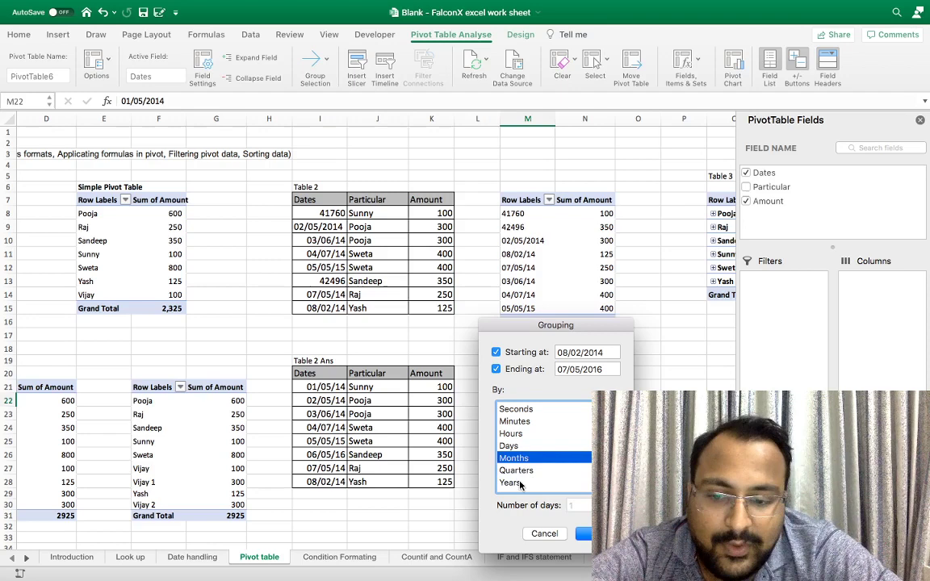
shift+click(521, 482)
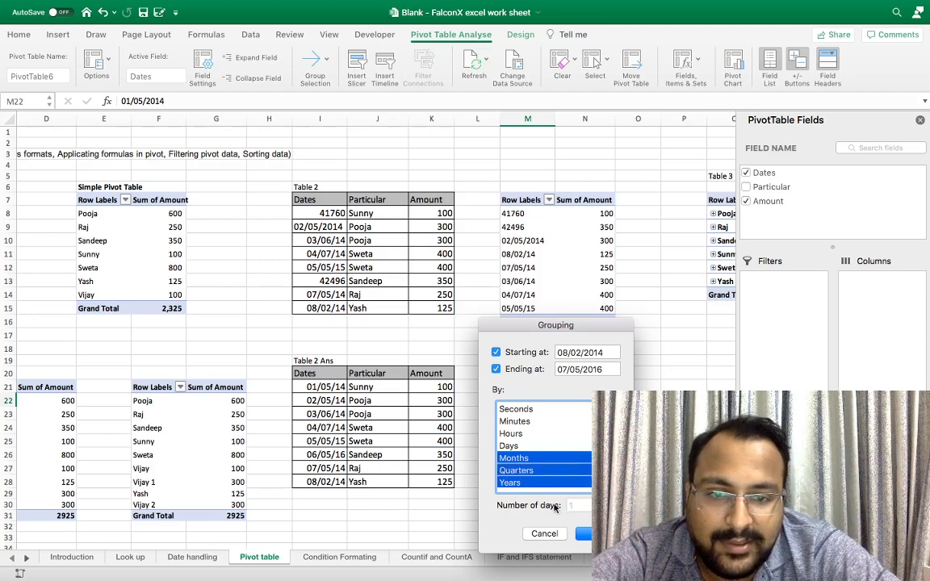
click(577, 459)
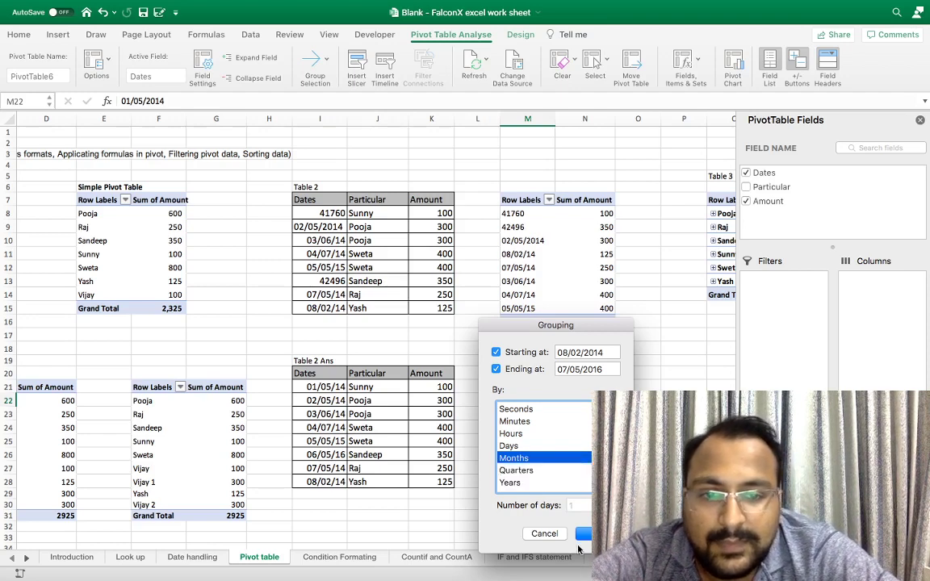
shift+click(536, 483)
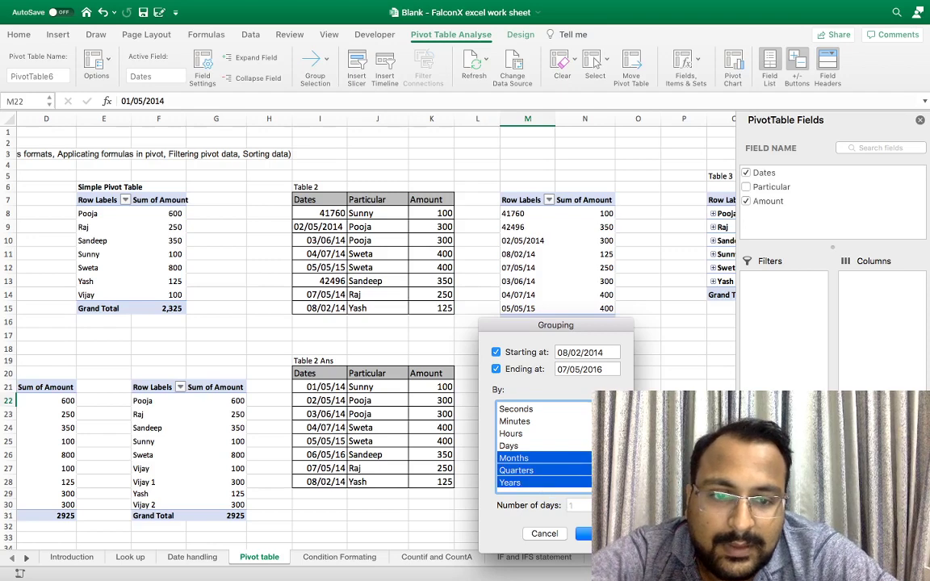
click(584, 533)
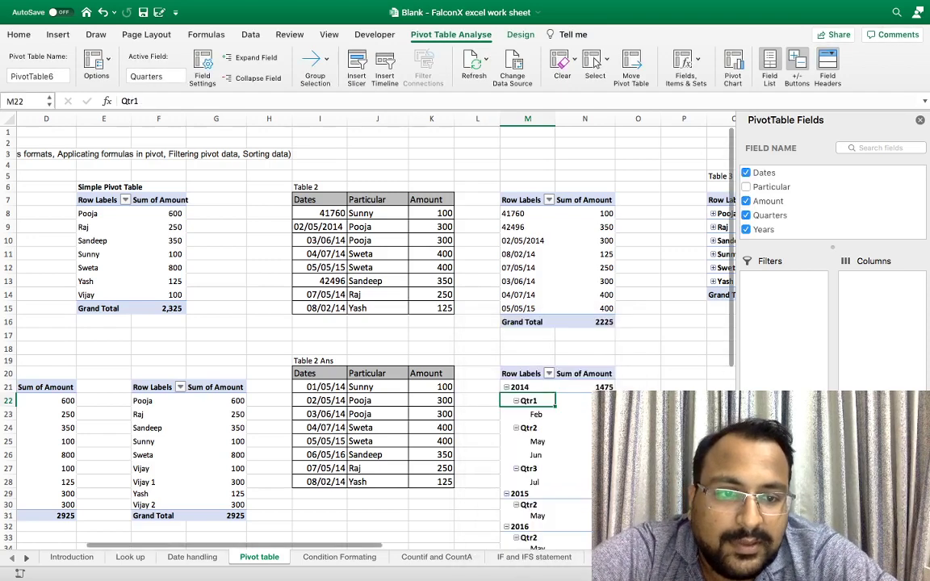
click(746, 215)
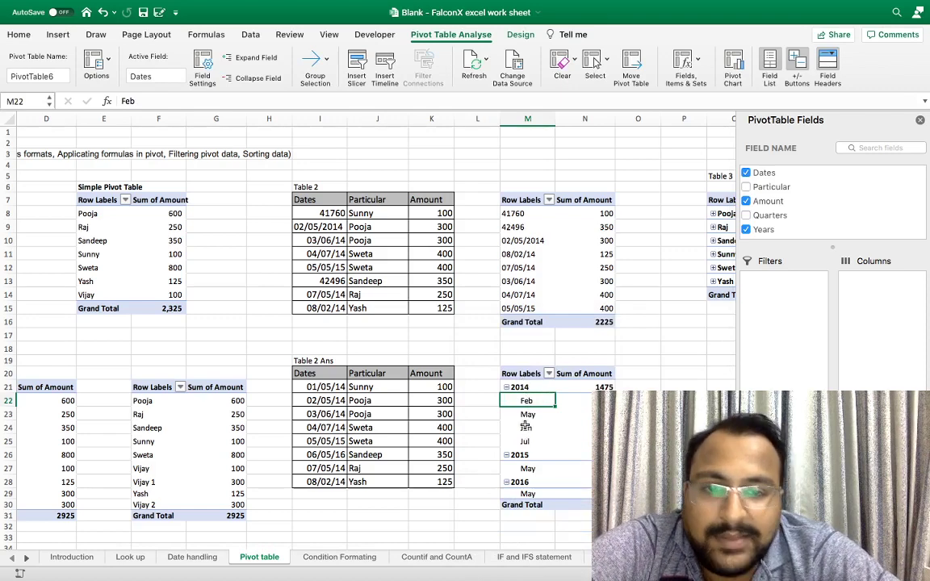
Turn on Classic PivotTable layout in the date pivot's options so years get their own column and total rows.
right_click(527, 429)
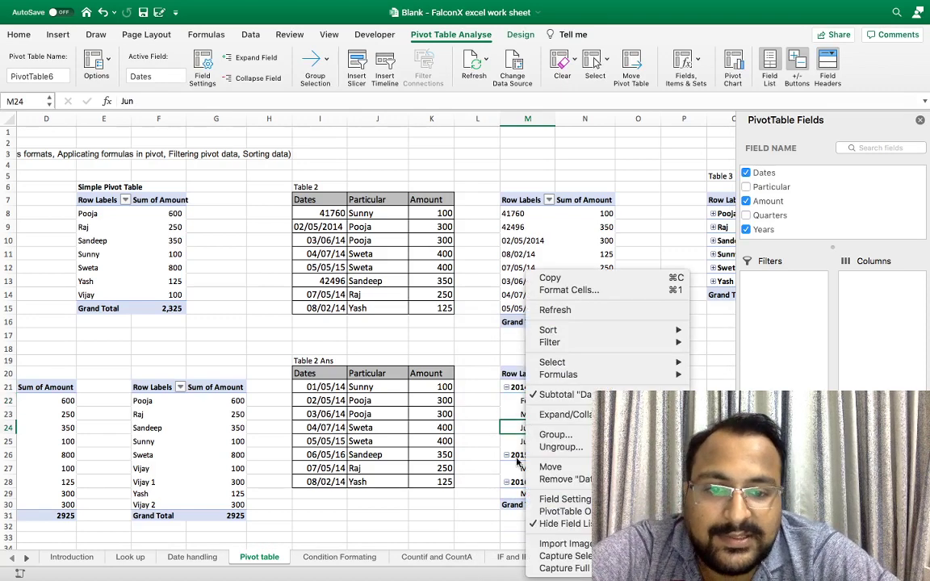
click(563, 513)
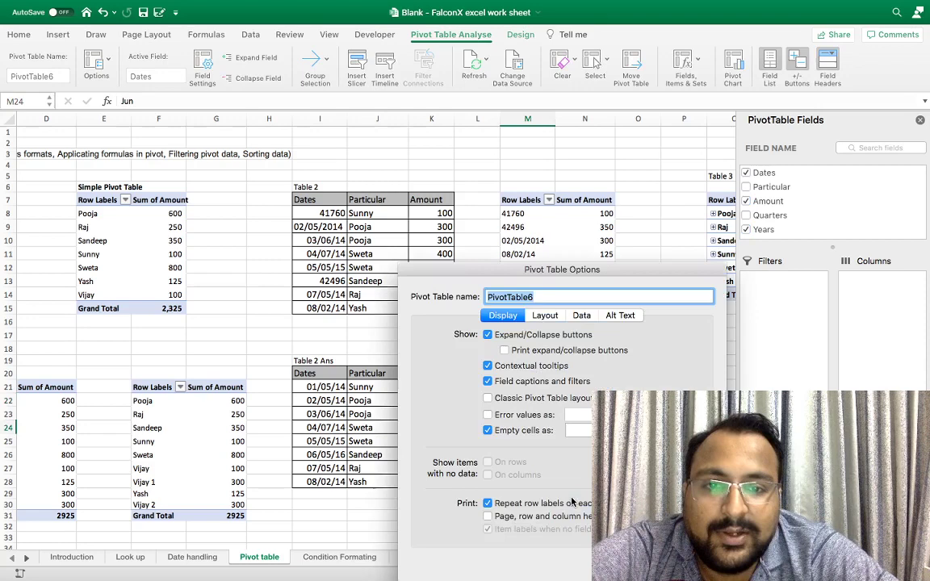
click(544, 316)
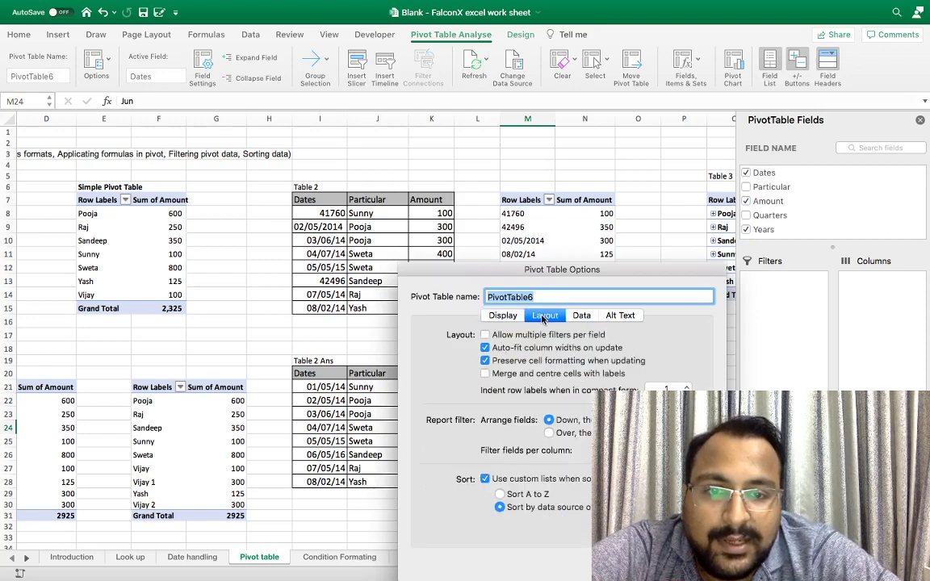
click(583, 315)
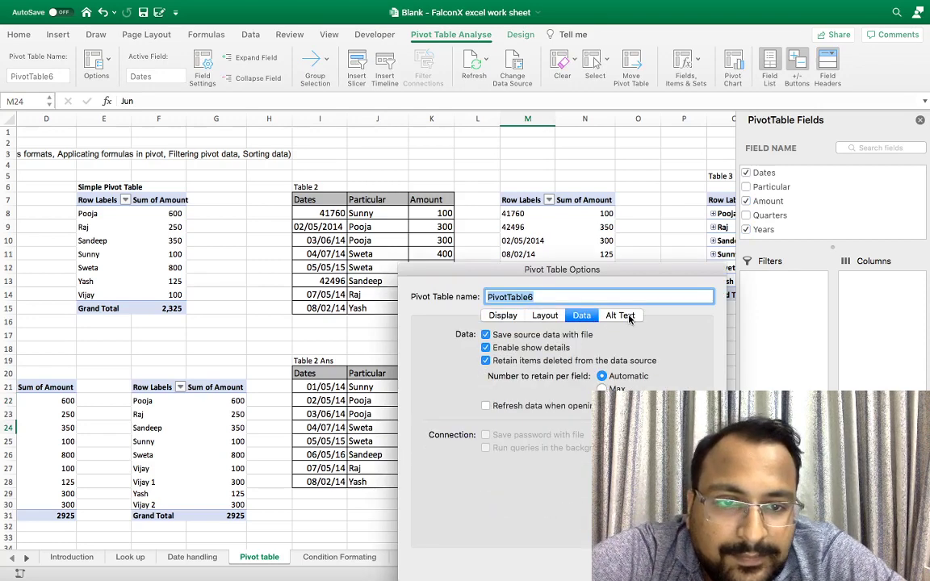
click(501, 316)
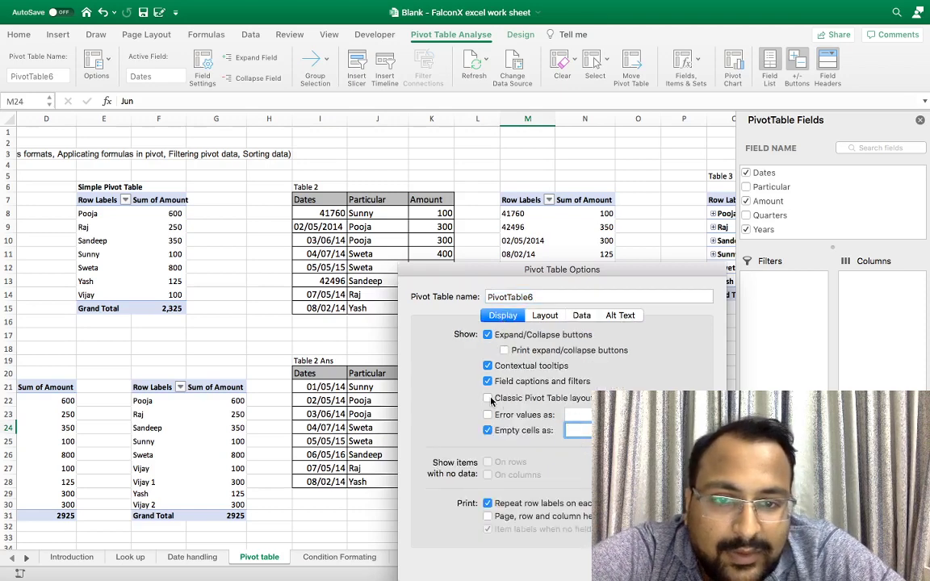
click(488, 398)
drag(573, 274, 570, 187)
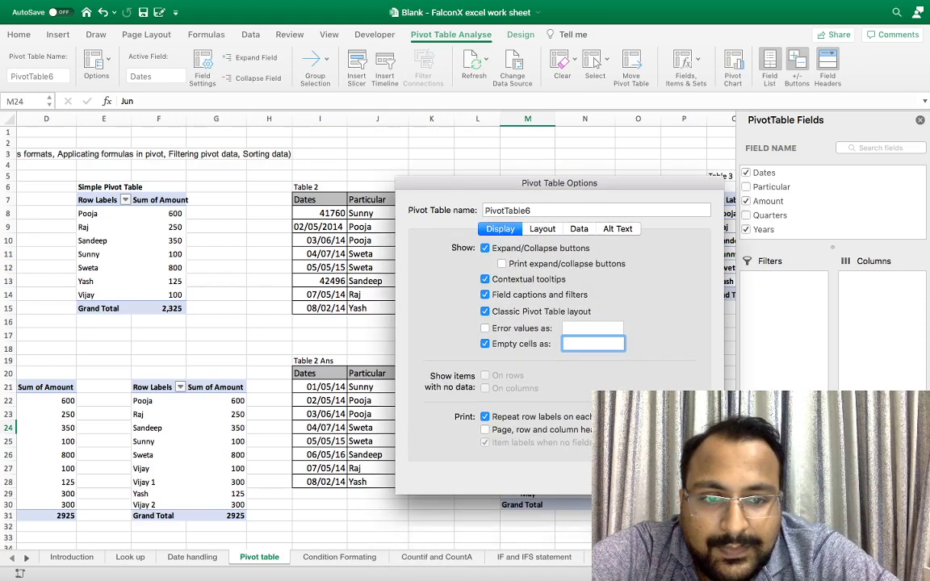
key(Return)
click(523, 456)
right_click(523, 457)
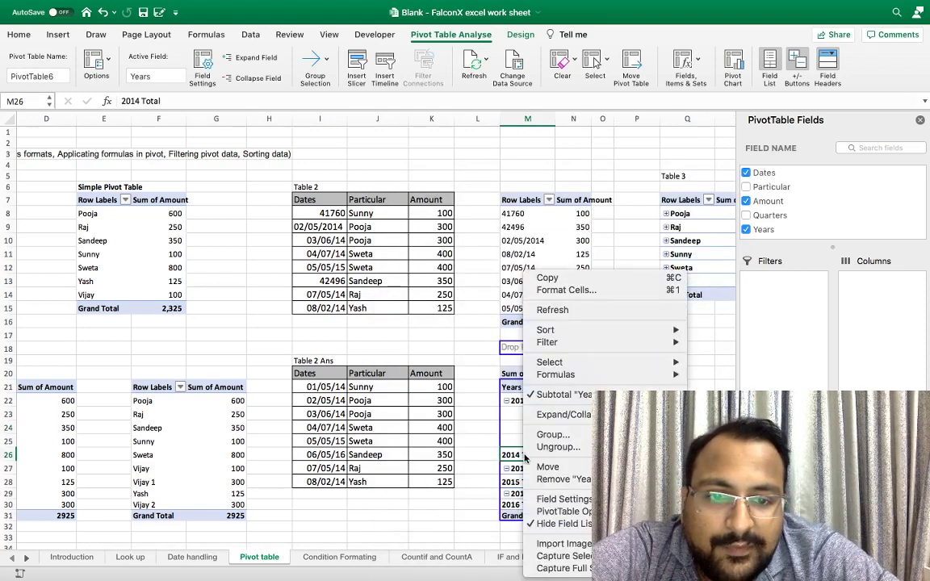
click(559, 395)
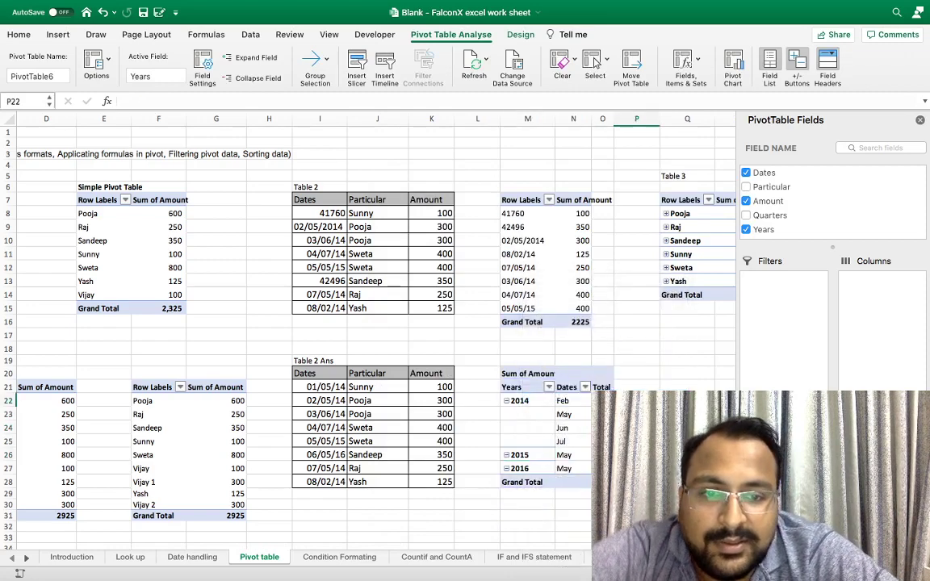
click(587, 414)
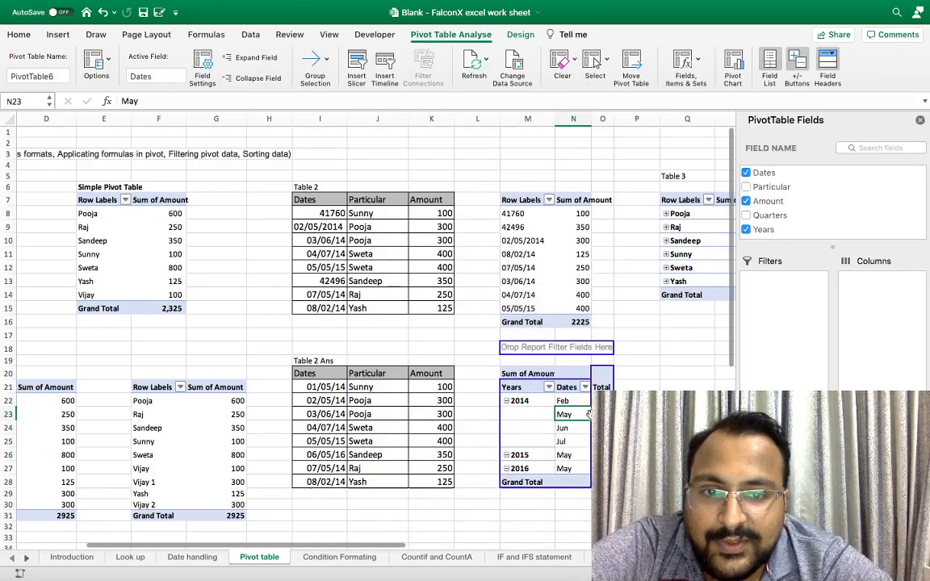
key(Right)
key(Right)
key(Right)
key(Right)
key(Right)
key(Right)
key(Right)
key(Right)
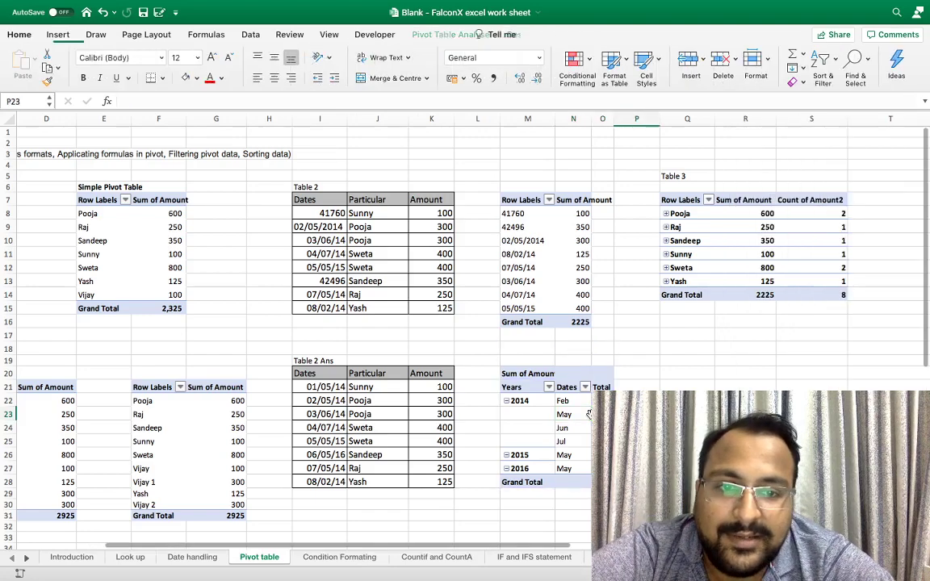
scroll(589, 414, right, 3)
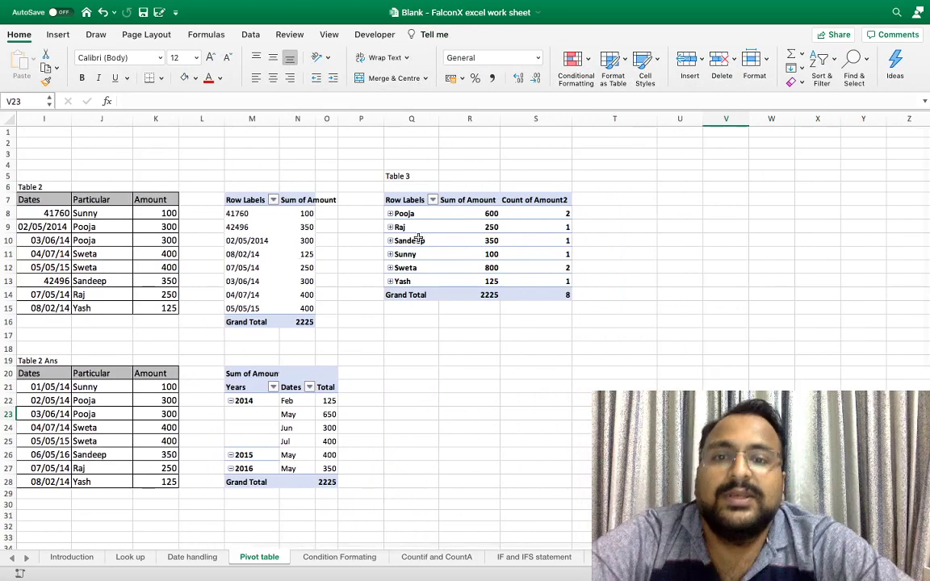
Select the Table 2 Ans data range I20:K28, from the Dates heading down.
click(428, 253)
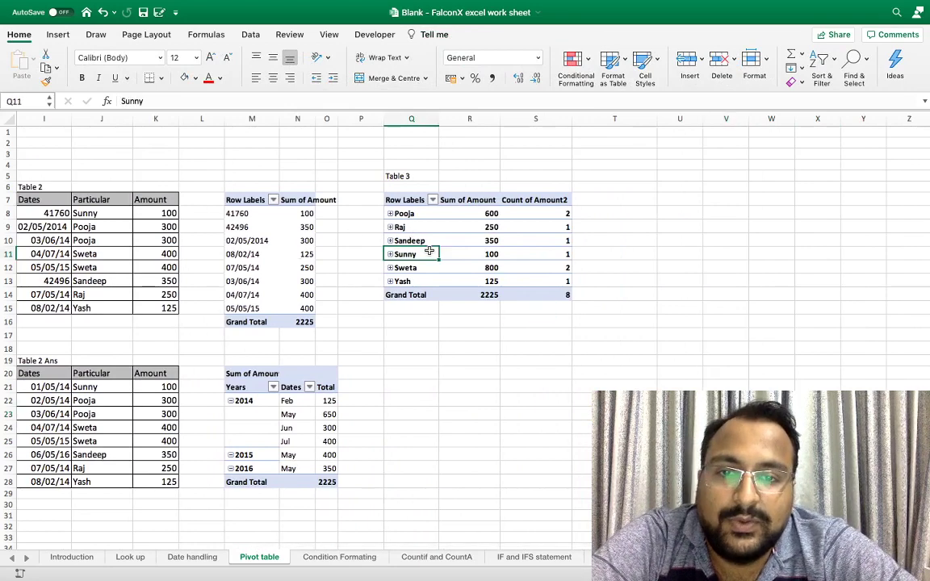
click(376, 264)
key(Left)
key(Left)
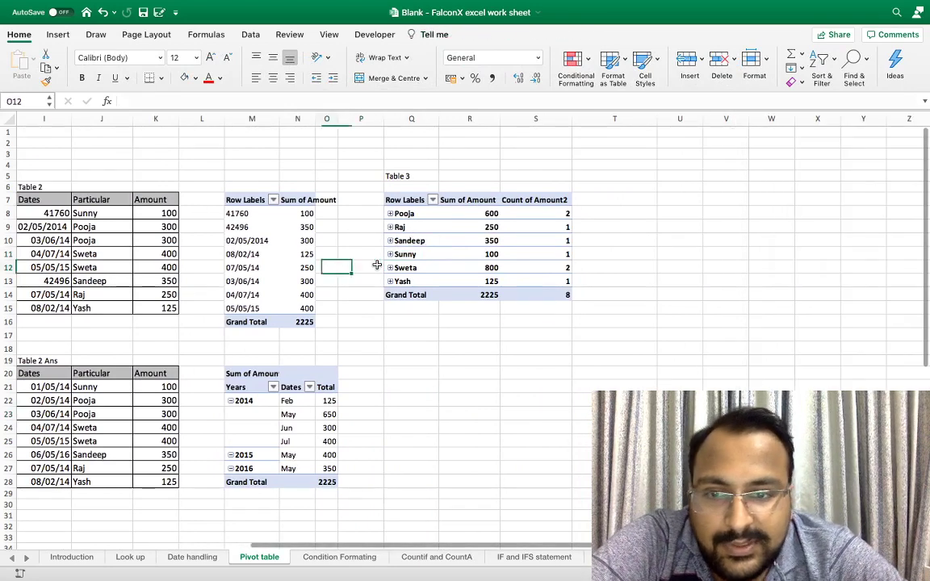
key(Left)
key(Left)
key(Left)
key(Left)
key(Left)
key(Left)
key(Down)
key(Down)
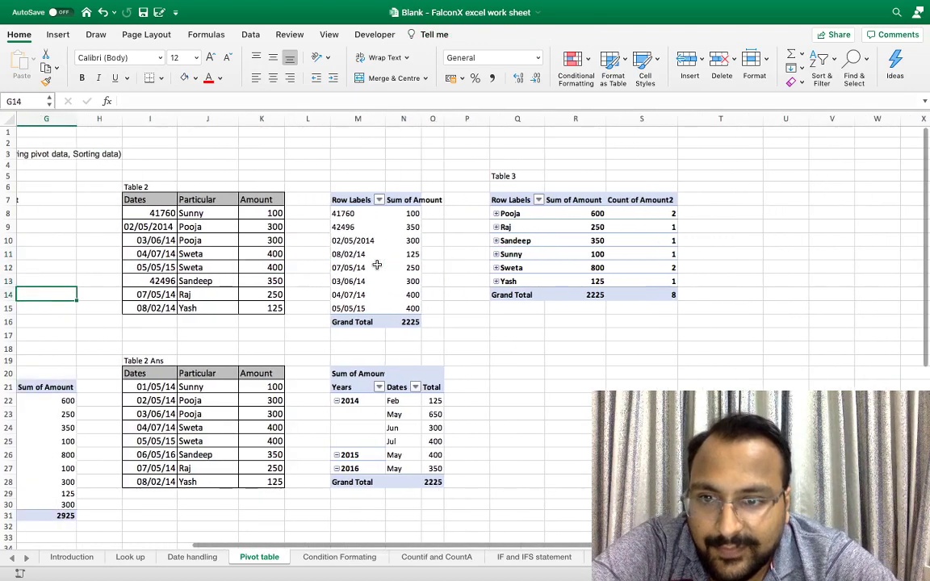
key(Right)
key(Down)
key(Down)
key(Down)
key(Down)
key(Down)
key(Down)
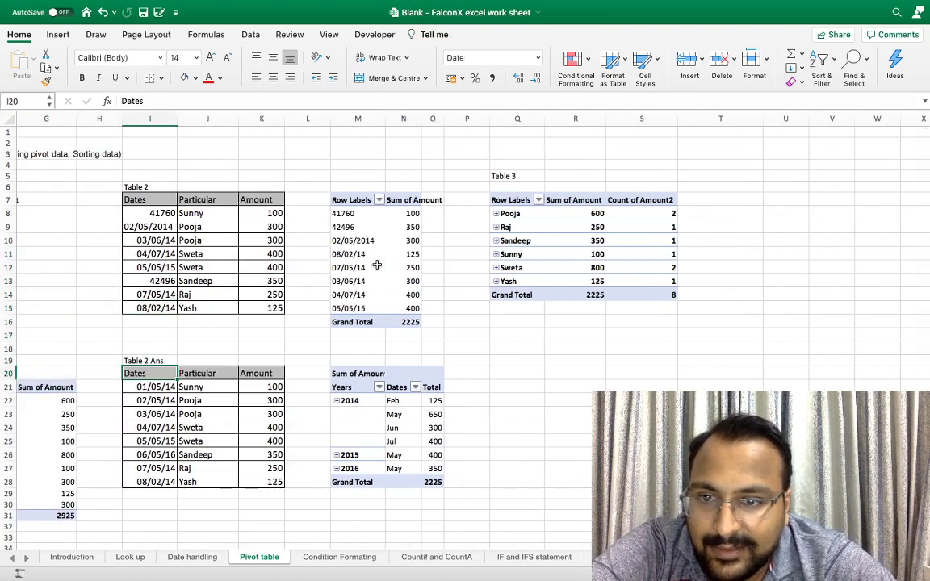
key(shift+Right)
key(shift+Right)
key(shift+Right)
key(shift+Left)
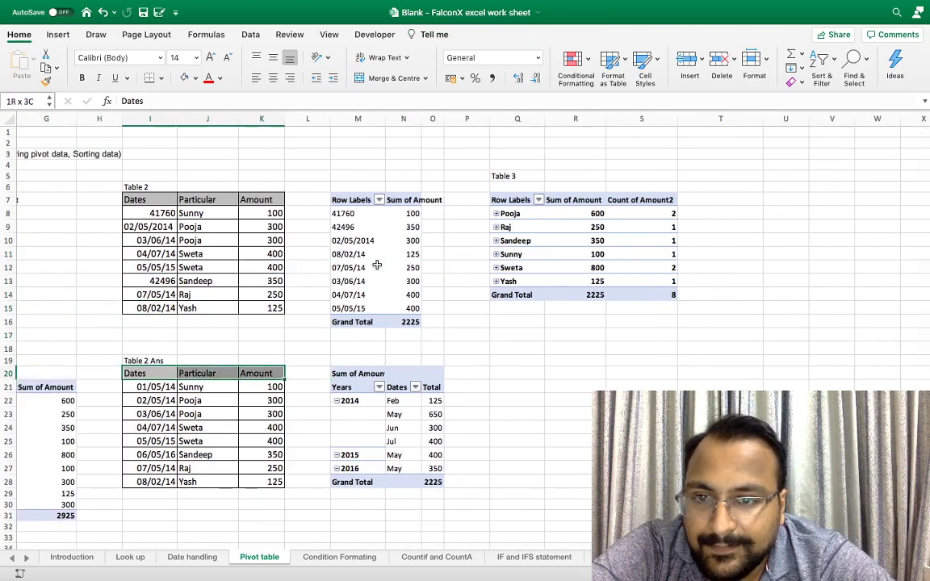
key(shift+Down)
key(shift+Down)
key(shift+Down)
key(shift+Down)
key(shift+Down)
key(shift+Down)
key(shift+Down)
key(shift+Down)
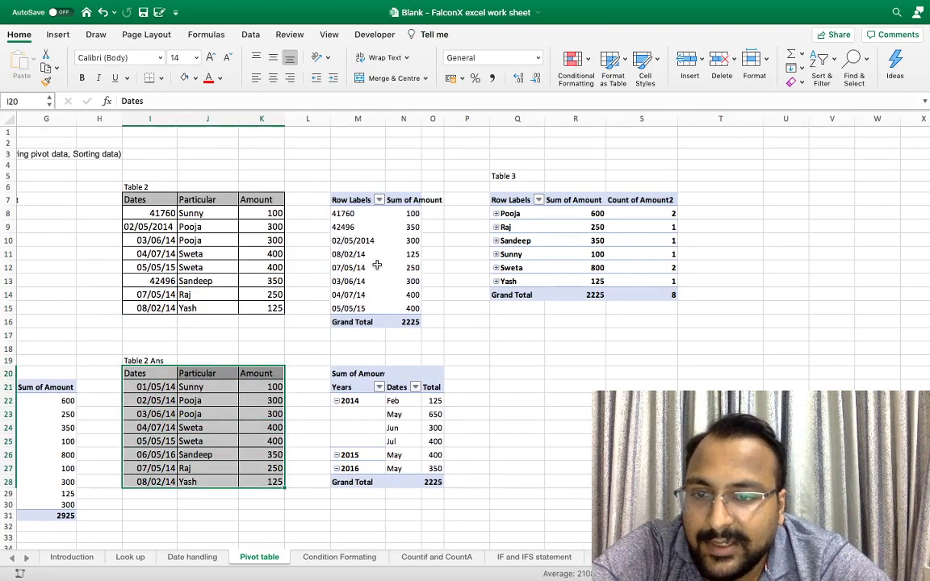
Insert a PivotTable from the selection on the existing worksheet at cell U7.
click(58, 36)
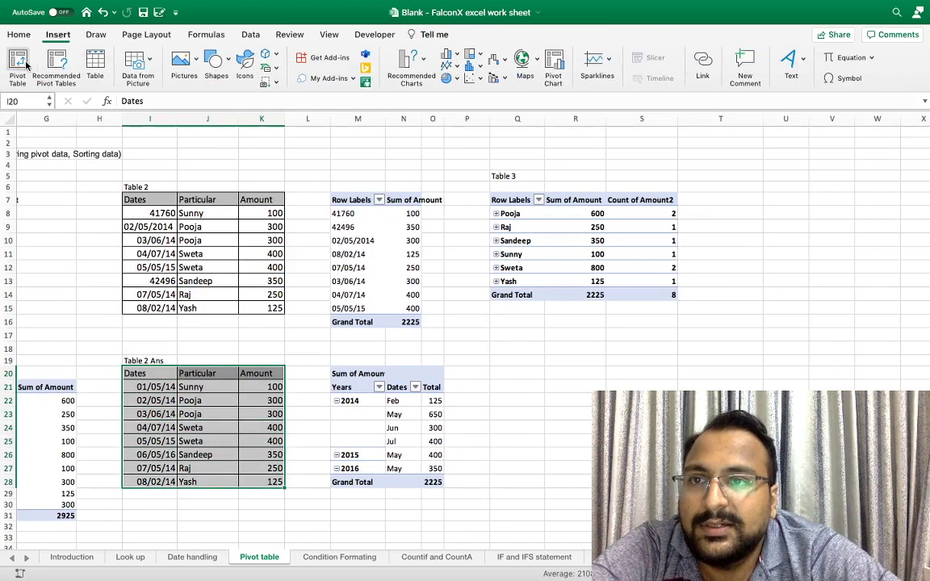
click(18, 64)
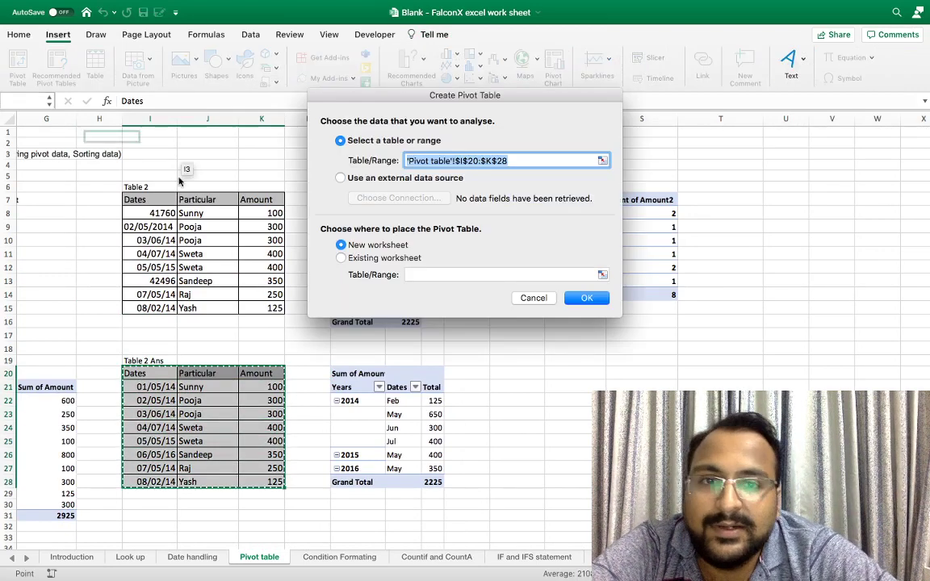
click(340, 257)
click(785, 199)
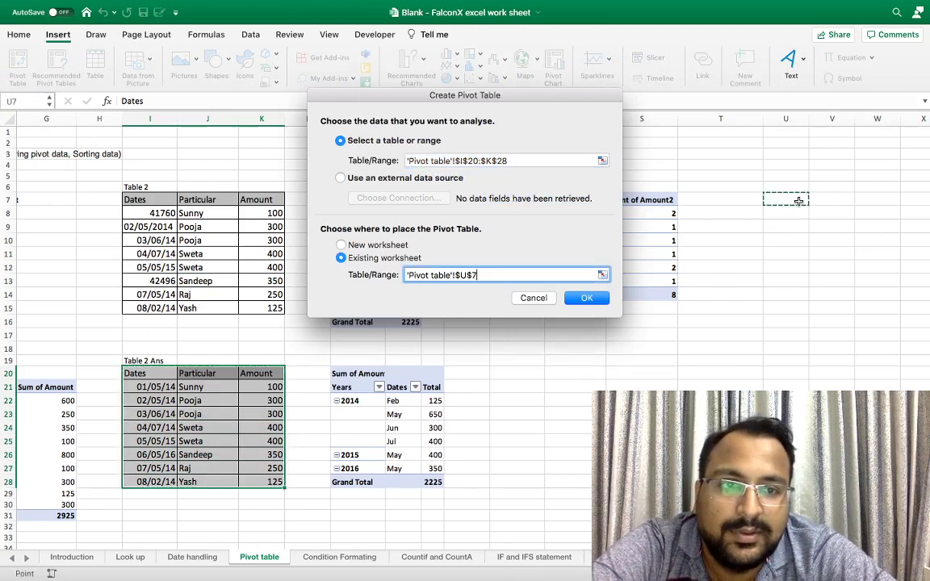
click(587, 298)
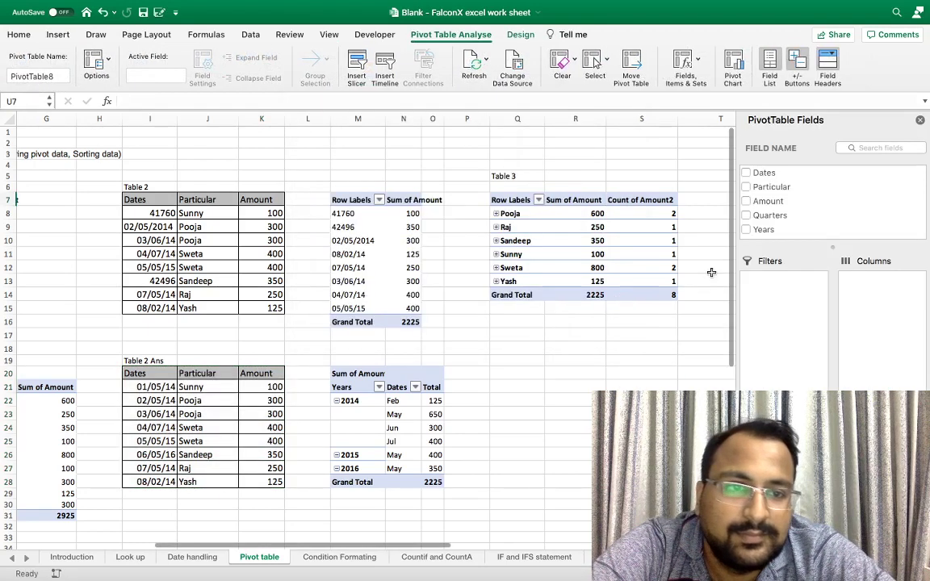
click(657, 320)
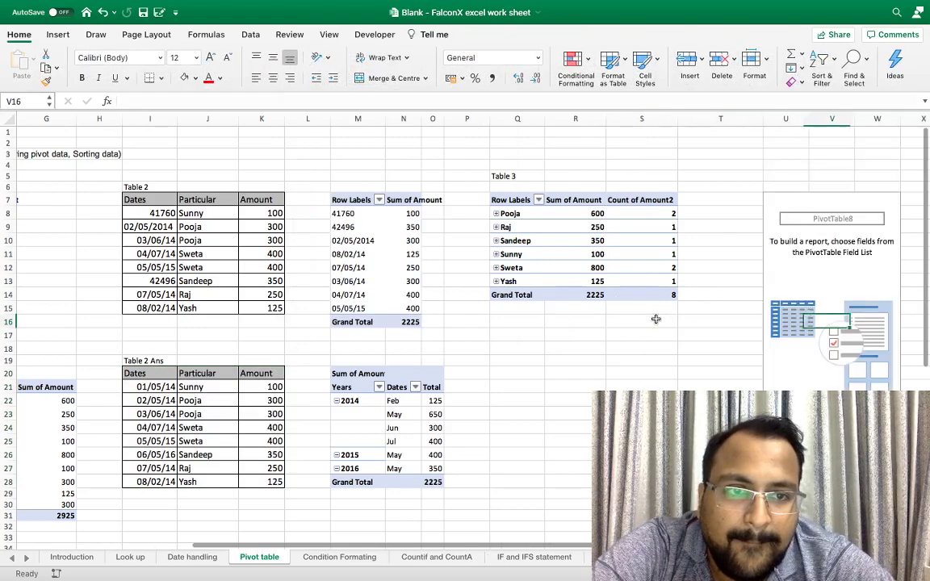
scroll(656, 319, right, 5)
click(610, 308)
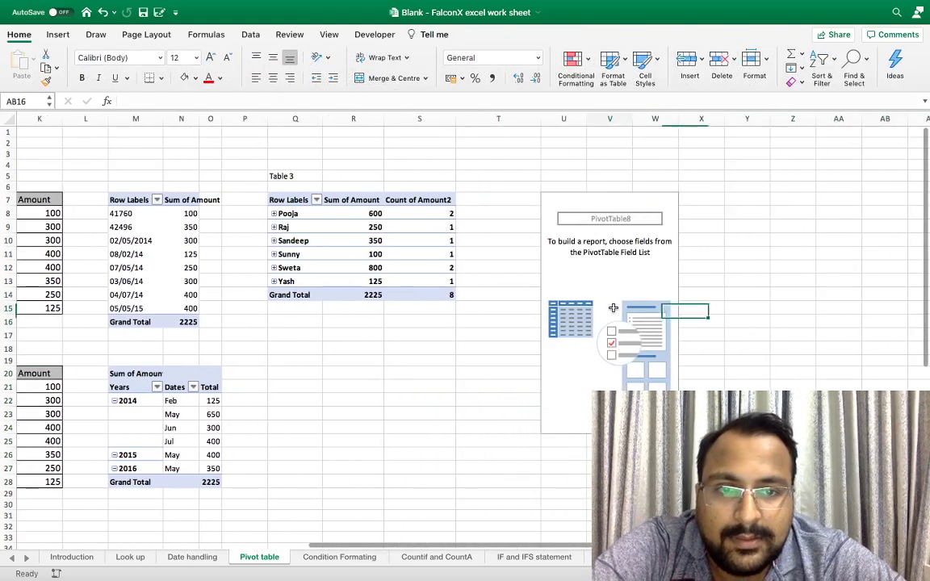
Add Particular as rows and Amount as a summed value in the U7 pivot.
click(764, 194)
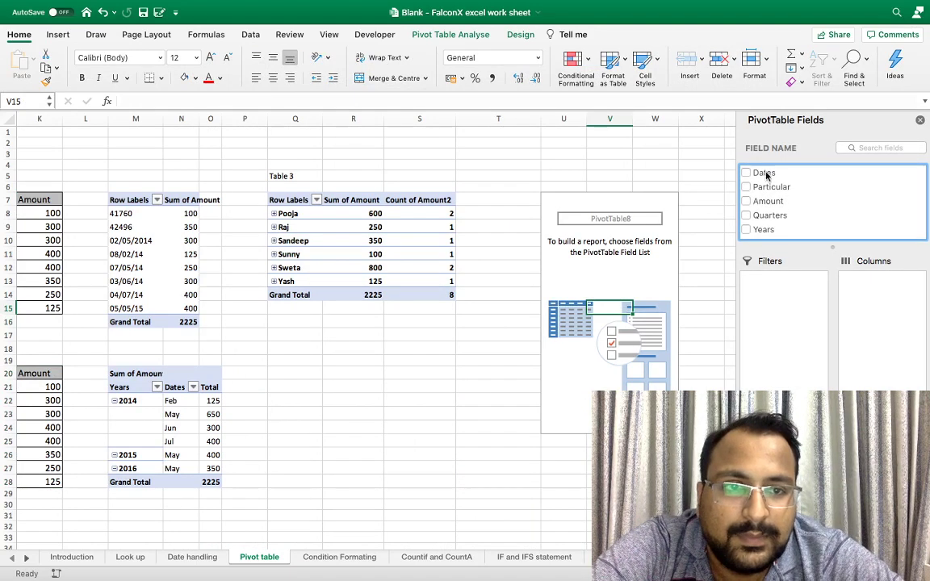
click(769, 189)
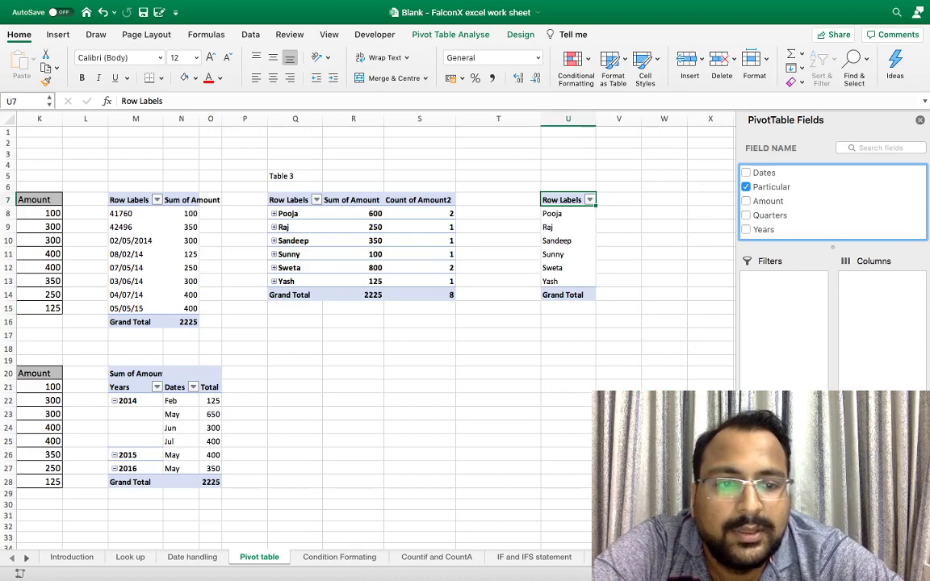
click(767, 201)
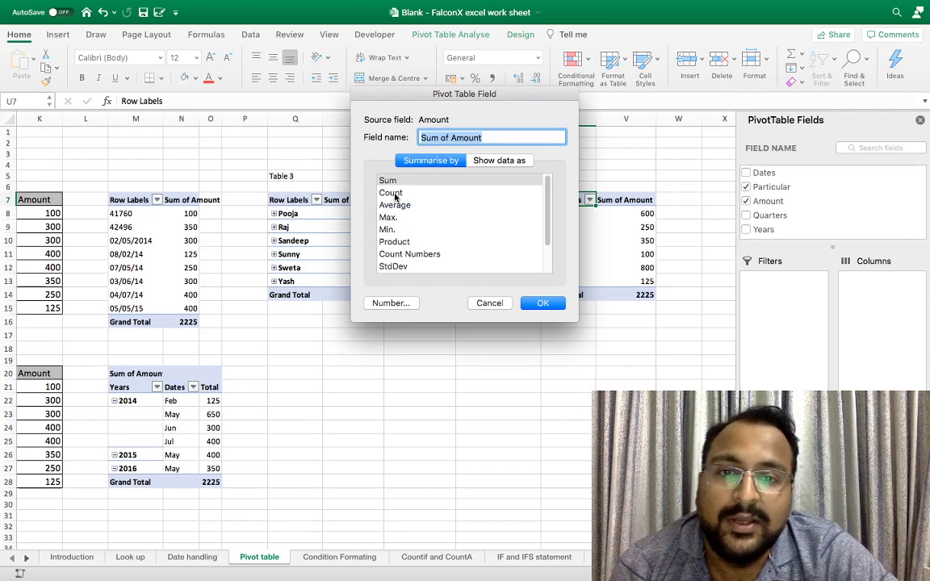
Keep Amount summarised by Sum, then add Amount to Values a second time.
click(391, 193)
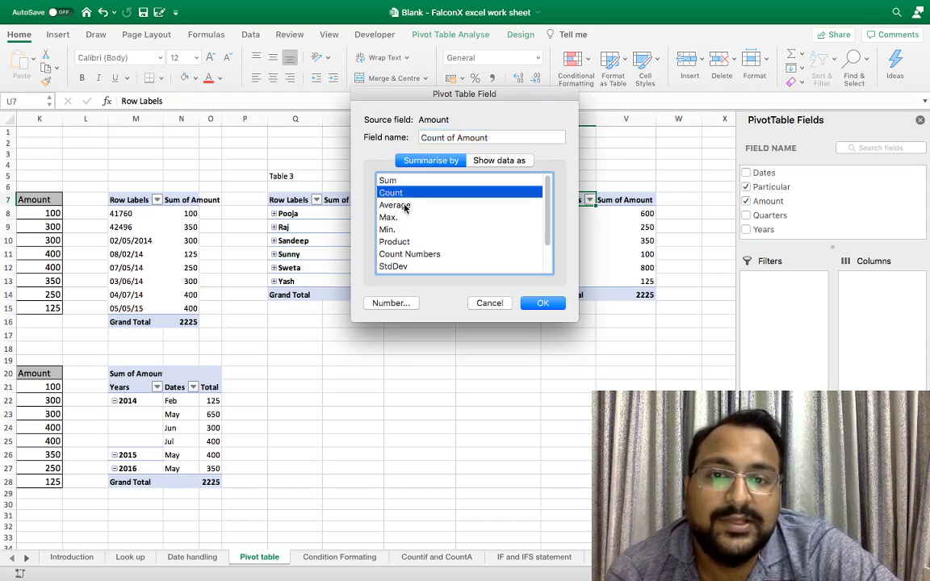
click(406, 206)
click(401, 218)
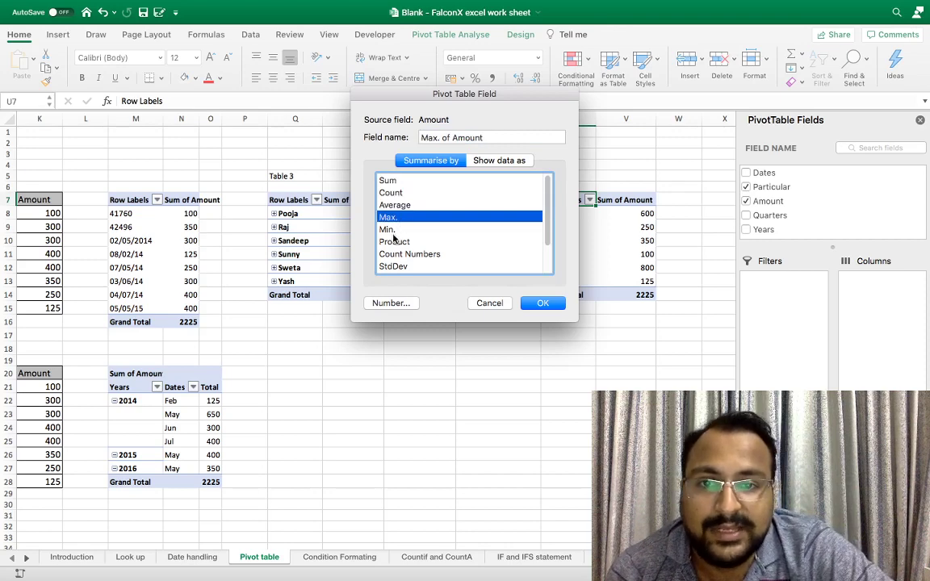
click(398, 183)
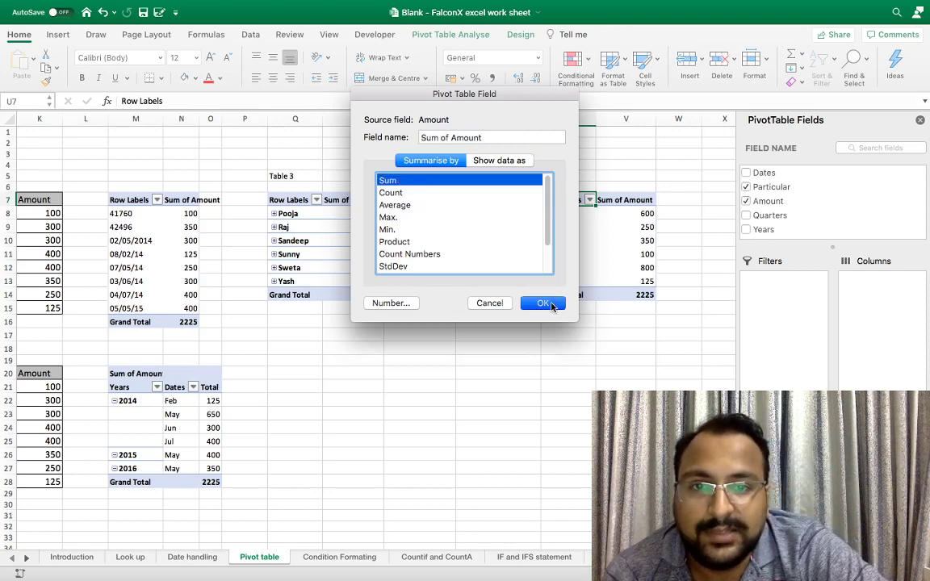
click(544, 302)
drag(762, 201, 872, 436)
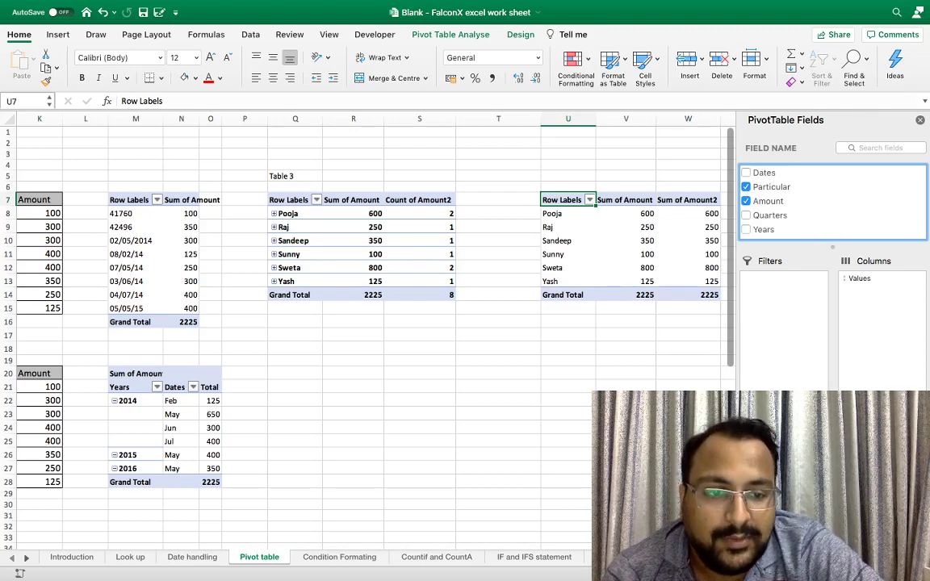
Change Sum of Amount2 to summarise by Count, totalling 8.
click(872, 436)
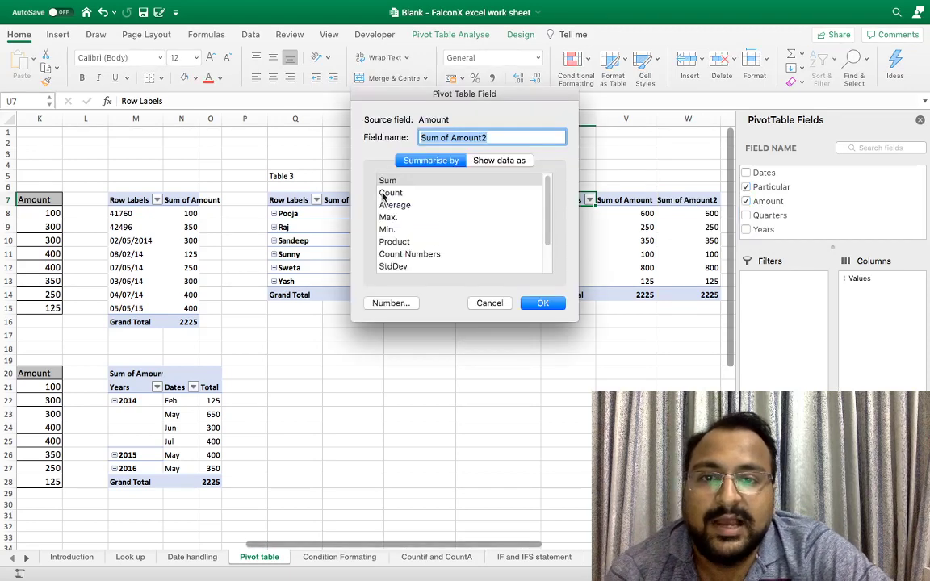
click(386, 193)
click(542, 302)
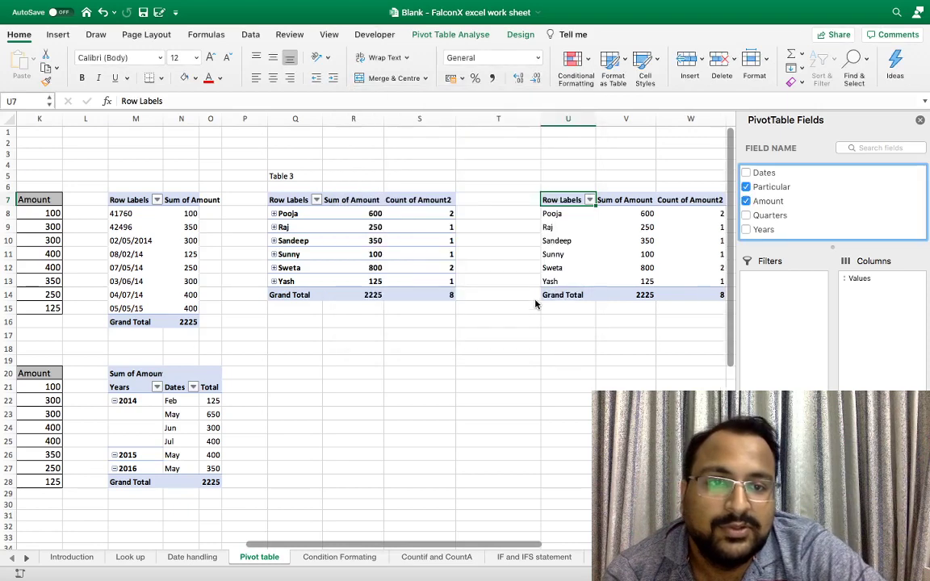
click(702, 270)
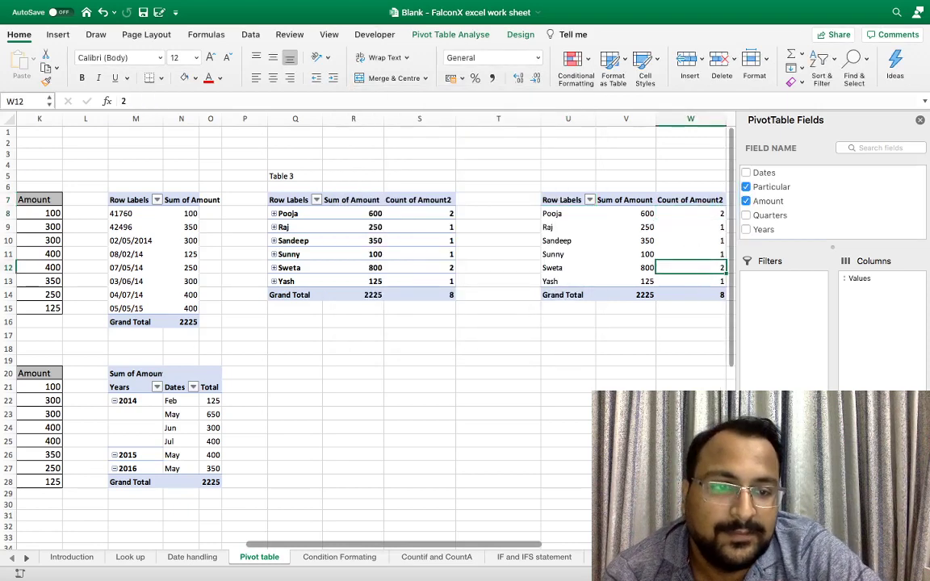
Add Amount to Values a third time and summarise it by Max., peaking at 400.
drag(766, 204, 880, 420)
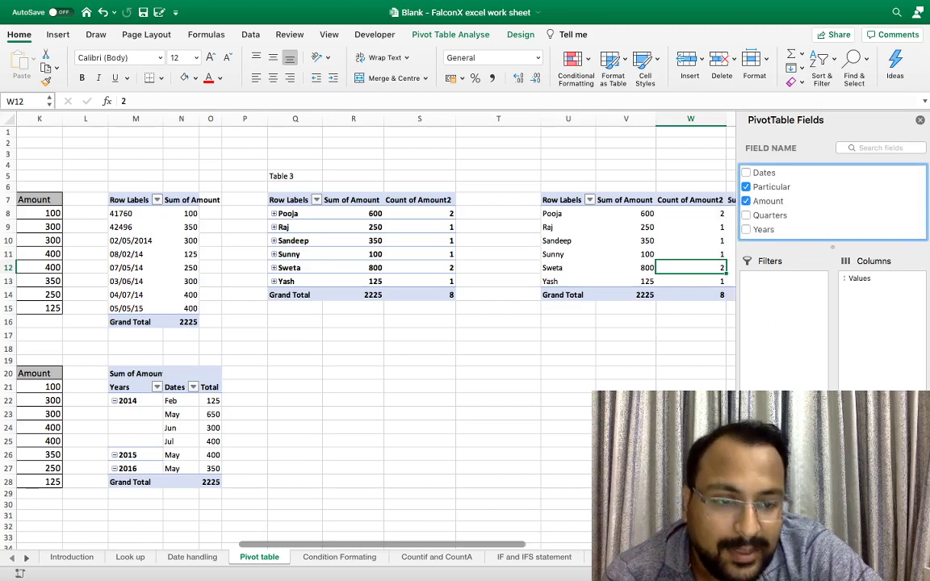
click(880, 419)
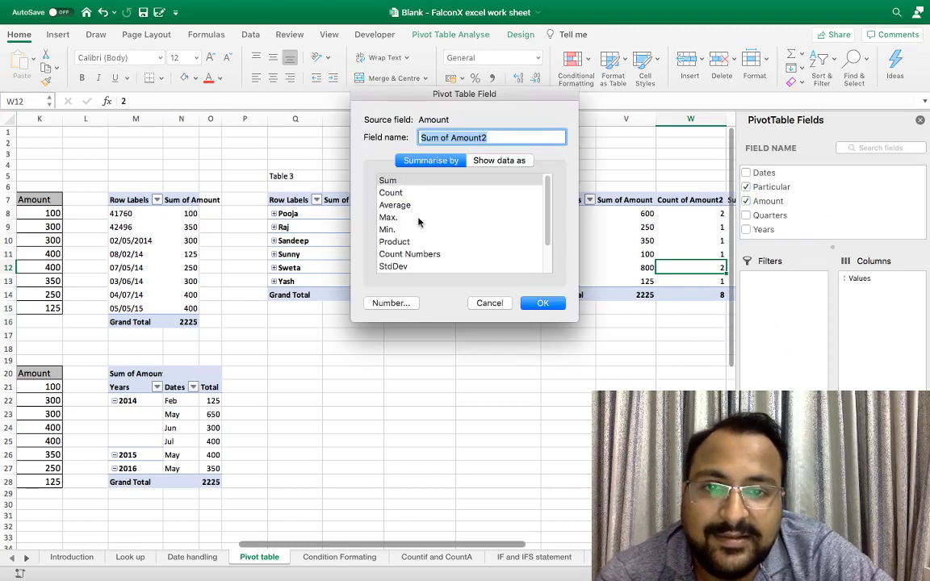
click(388, 217)
click(536, 305)
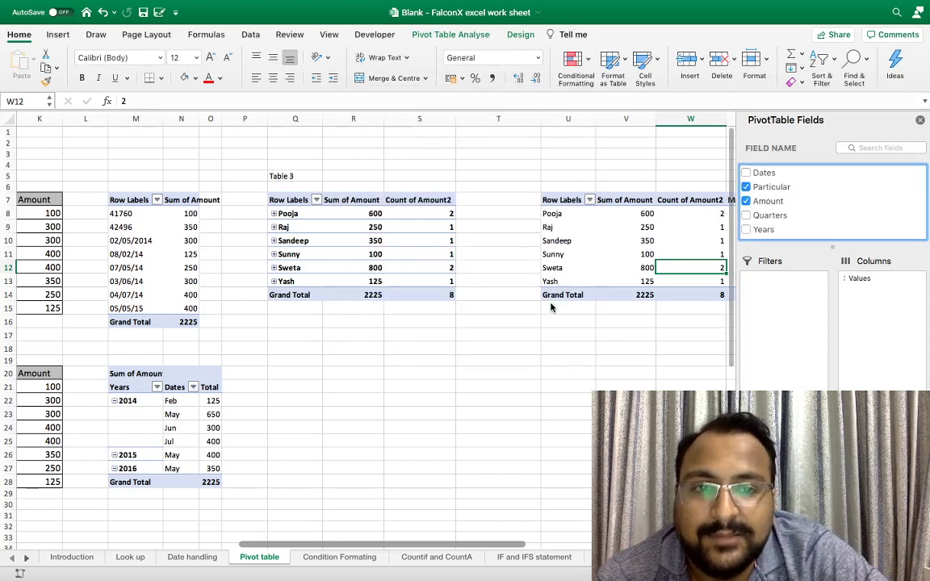
click(604, 255)
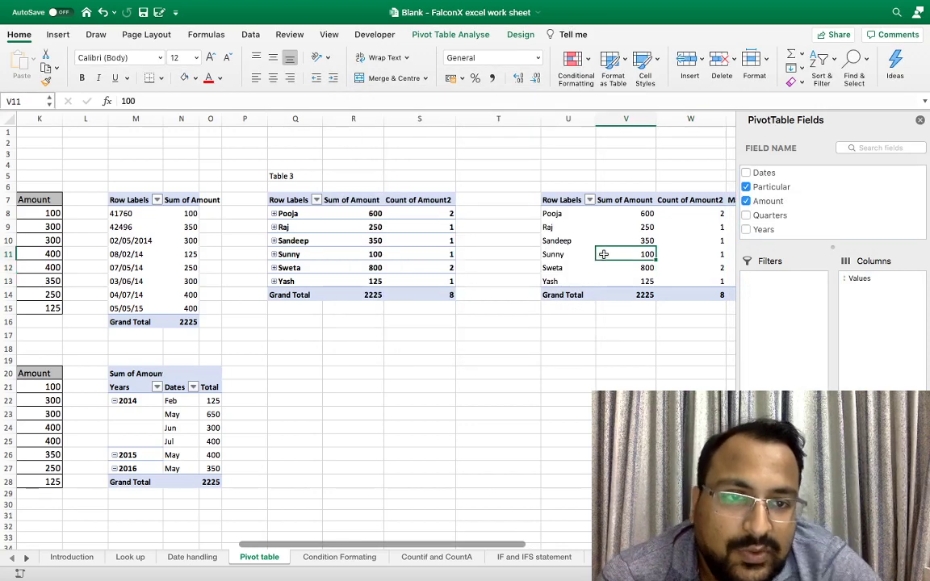
key(Right)
key(Right)
key(Left)
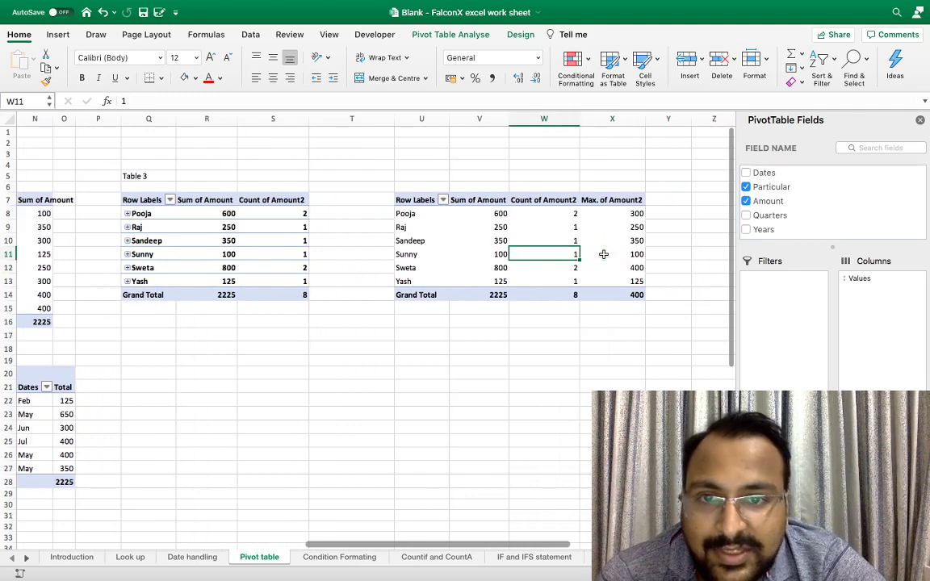